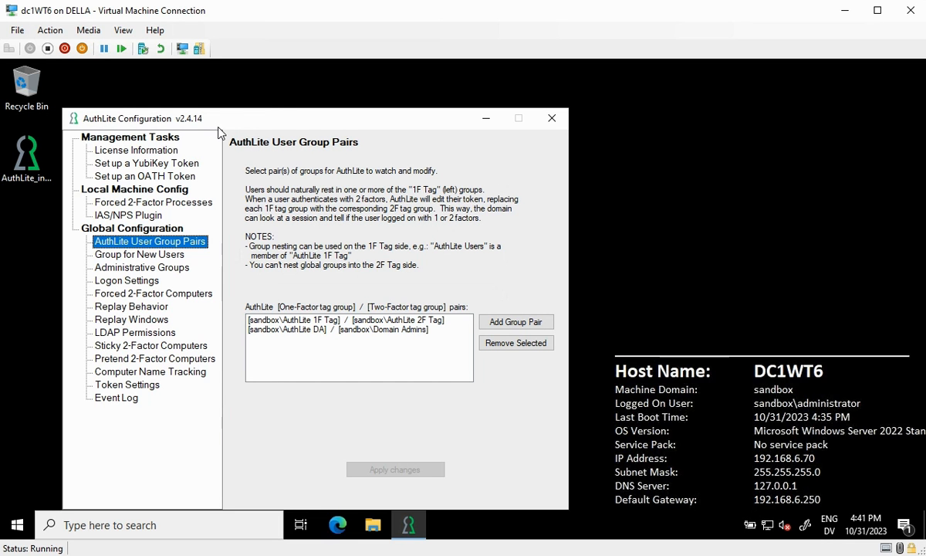
Review the AuthLite DA / Domain Admins pair, then close the version 2.4.14 AuthLite Configuration window
click(371, 331)
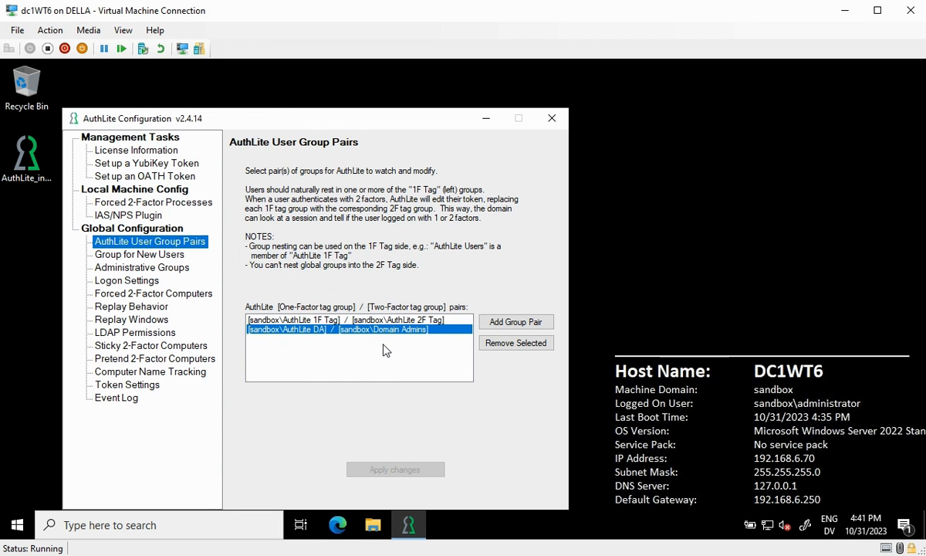
click(35, 184)
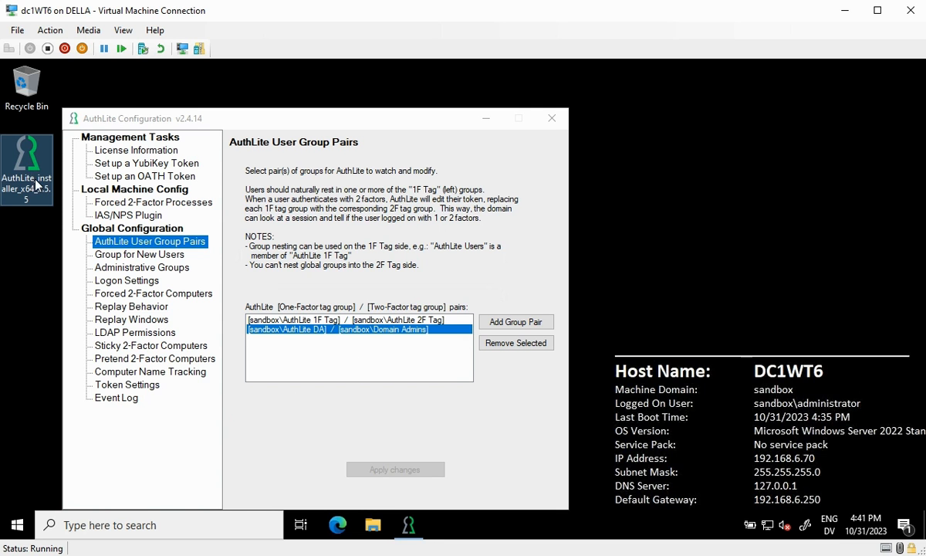
click(42, 200)
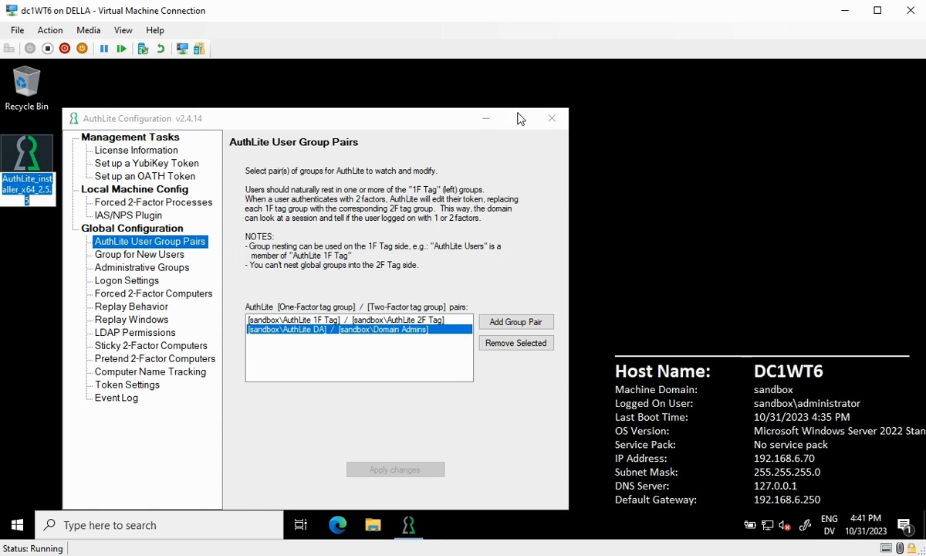
click(558, 120)
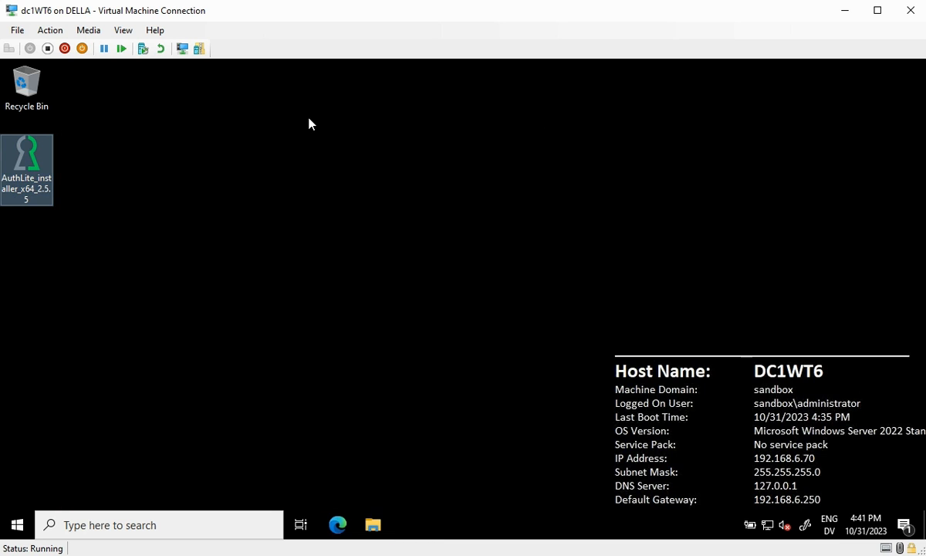
Install AuthLite 2.5.5 with the licence terms accepted, then restart the server now
double_click(48, 179)
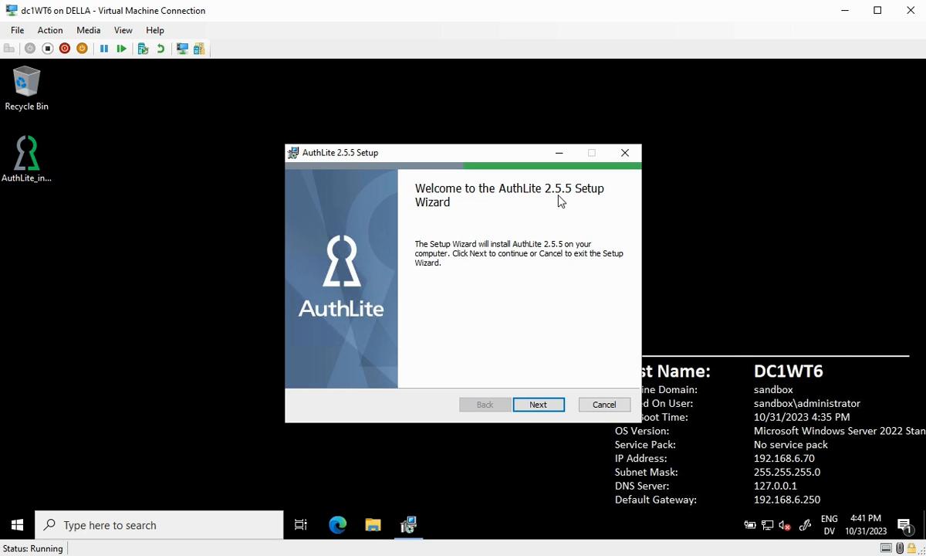
click(555, 407)
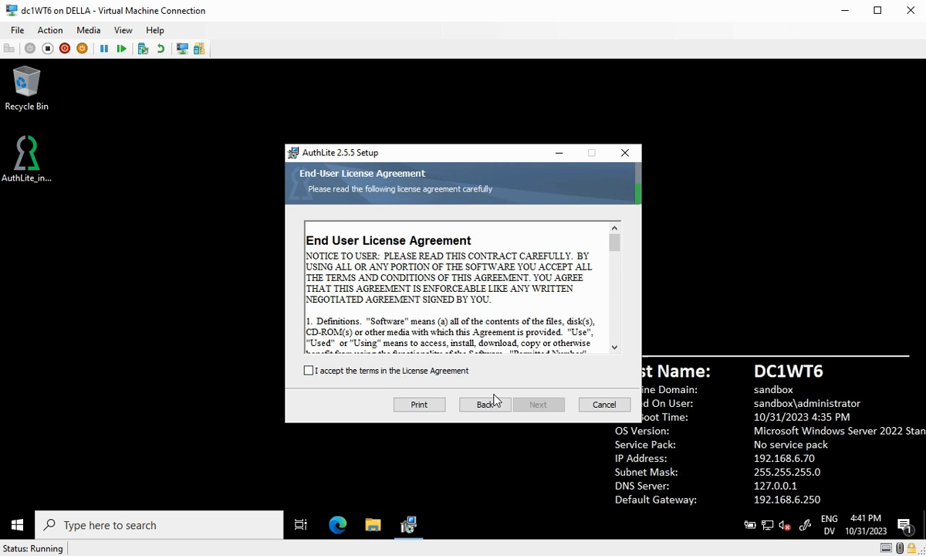
click(340, 371)
click(538, 405)
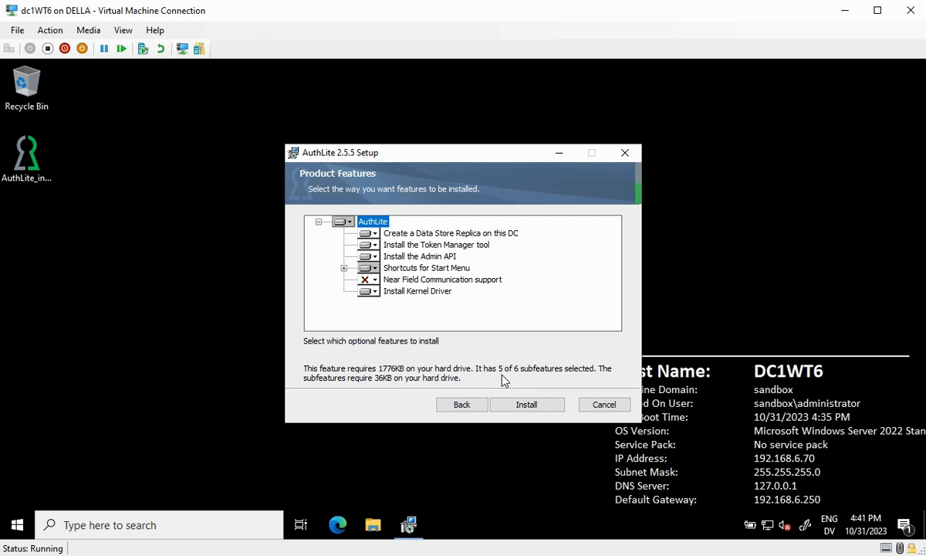
click(529, 407)
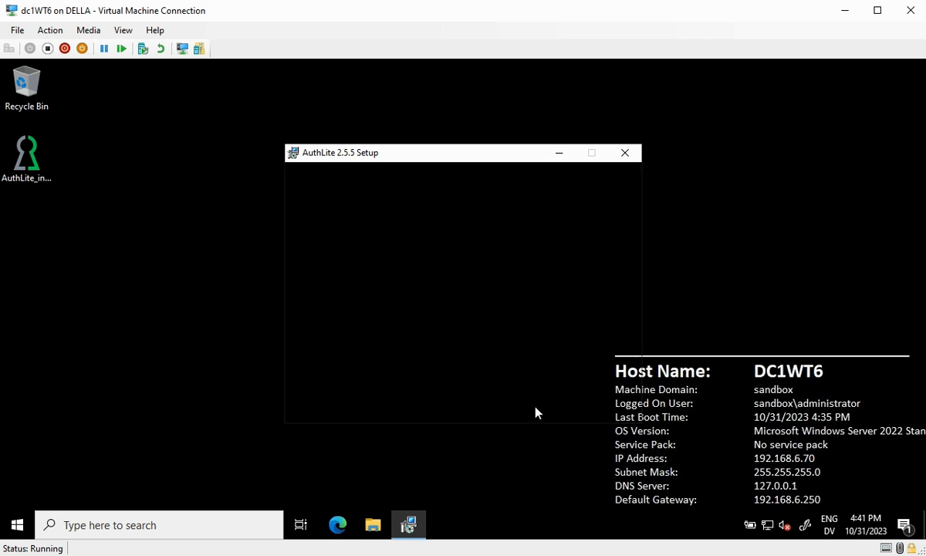
click(544, 407)
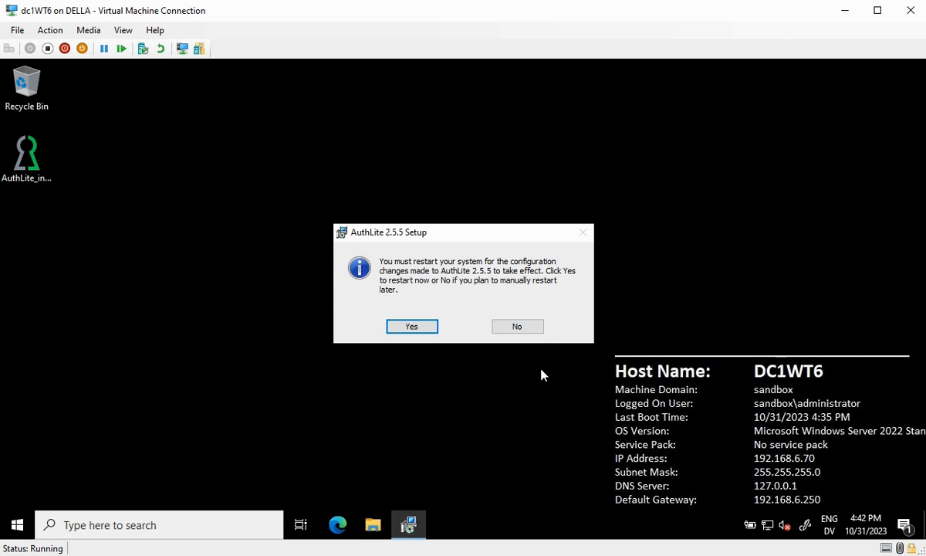
click(409, 329)
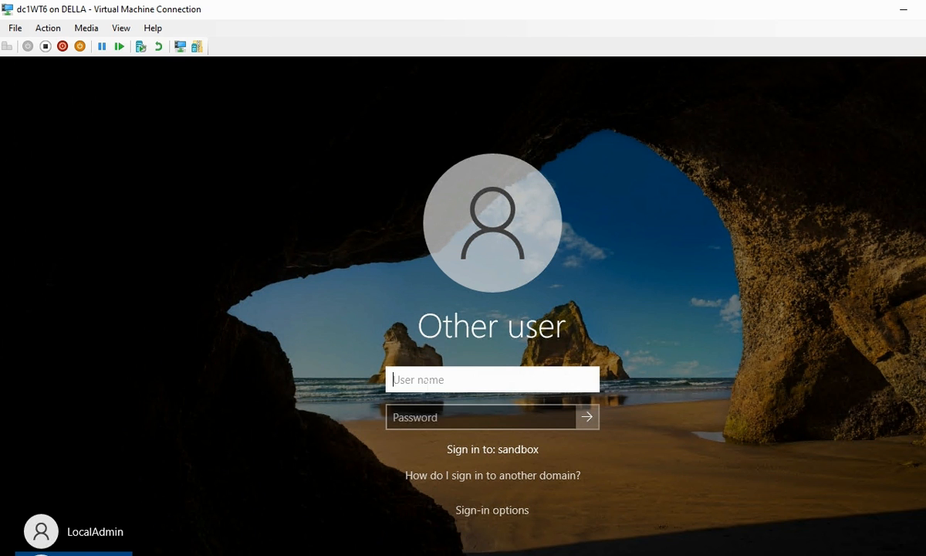
Sign in as administrator with the account password after the restart
text(administrator)
key(Tab)
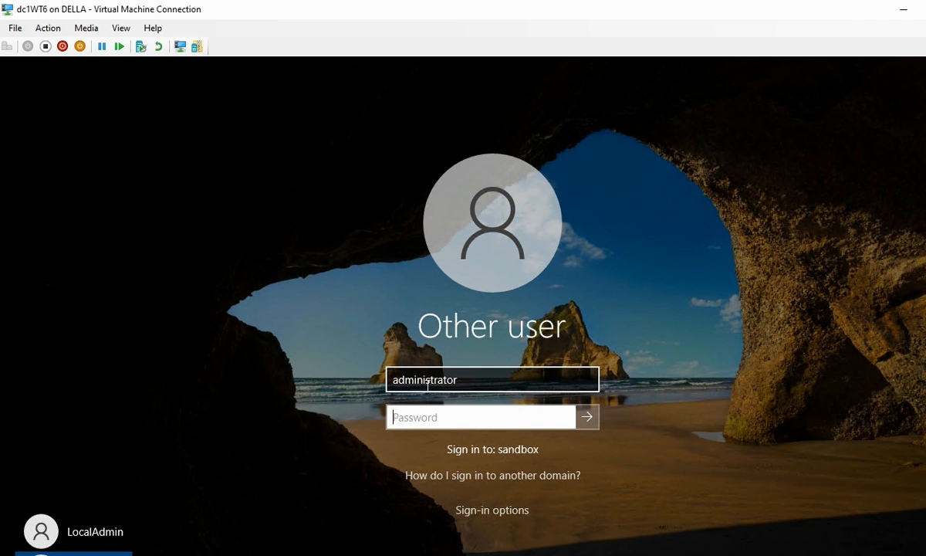
text(••••••••••••)
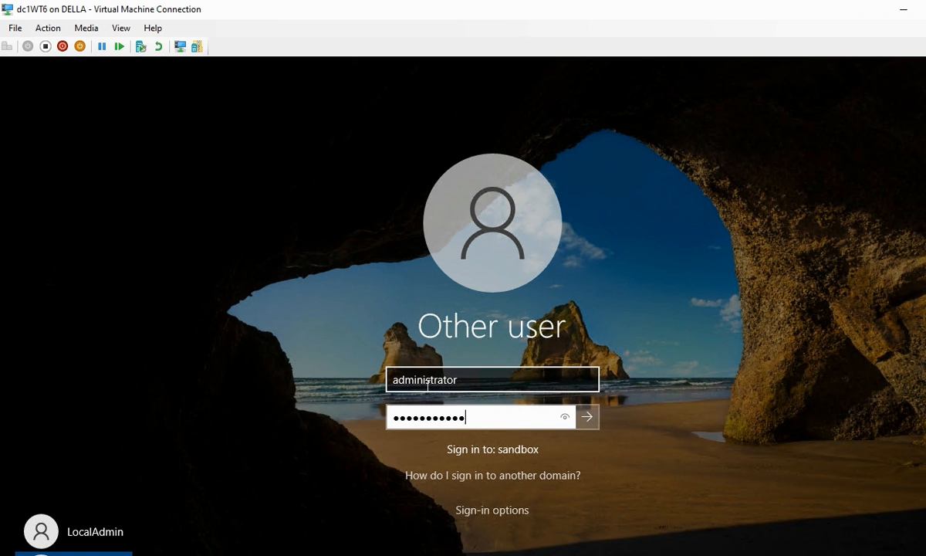
key(Return)
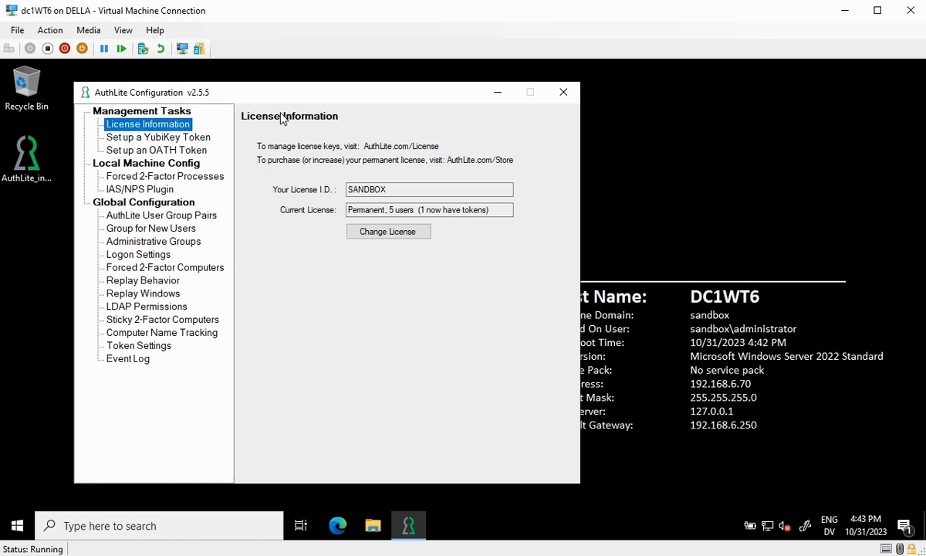
Enable 'Support Nesting in 2F Tag groups' on the User Group Pairs page and apply the change
drag(495, 210, 348, 210)
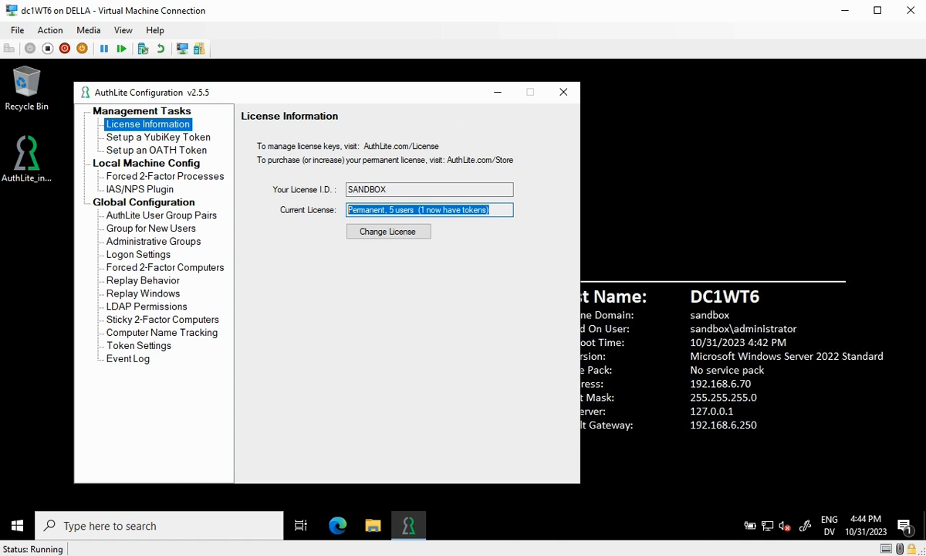
click(370, 210)
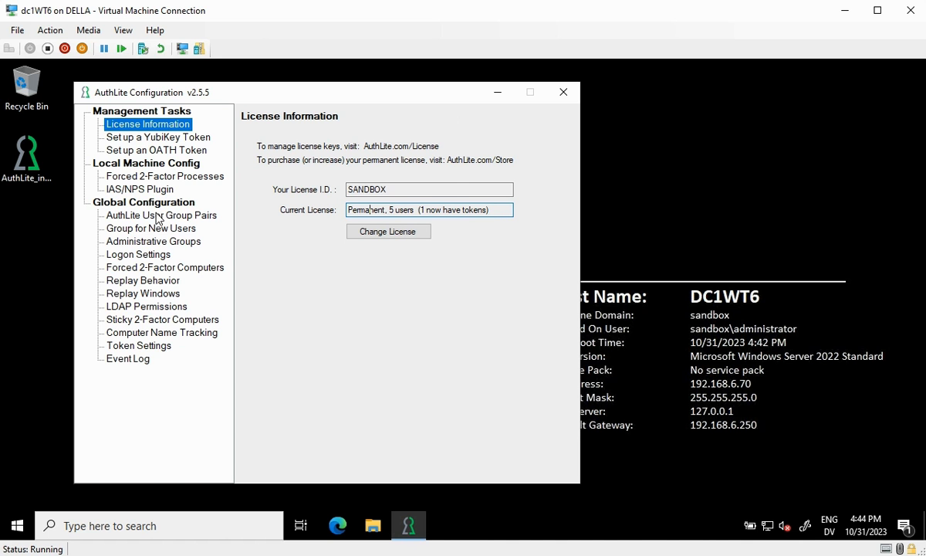
click(156, 215)
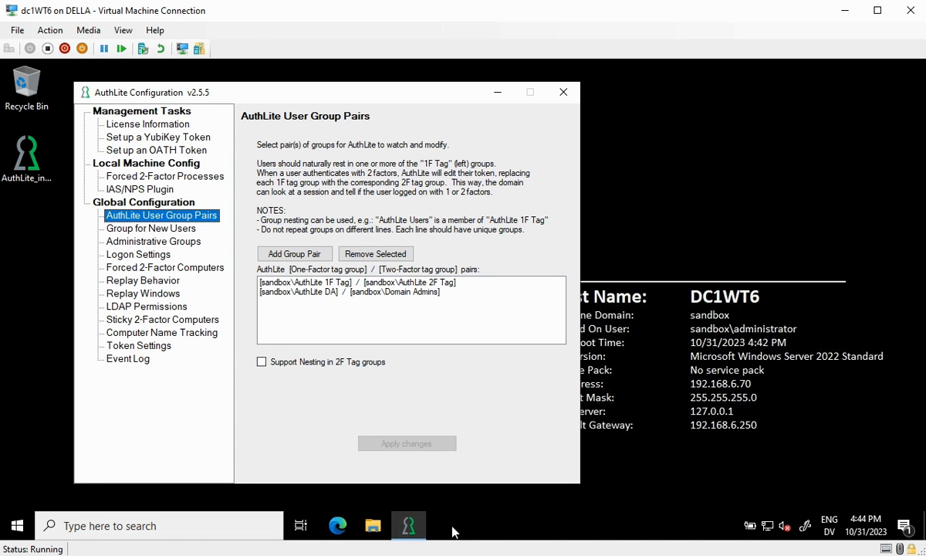
click(363, 362)
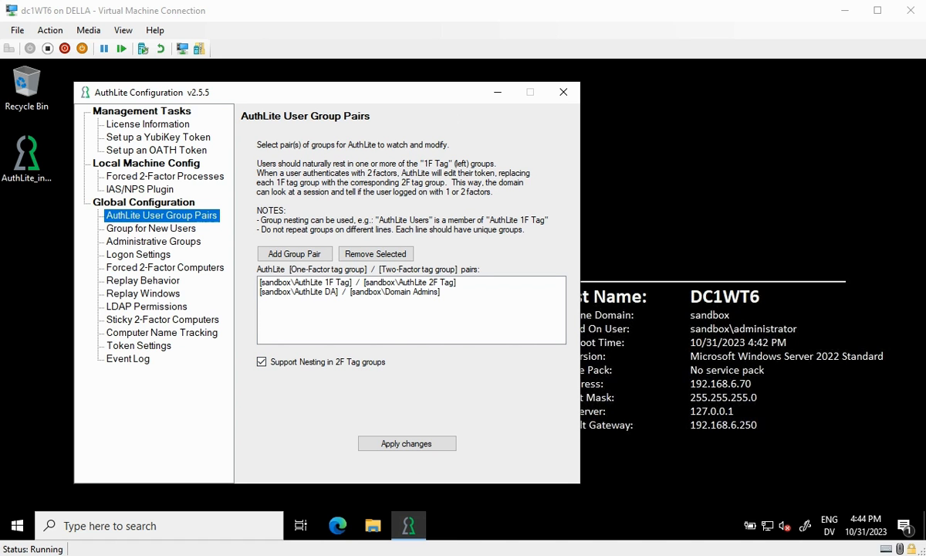
click(429, 444)
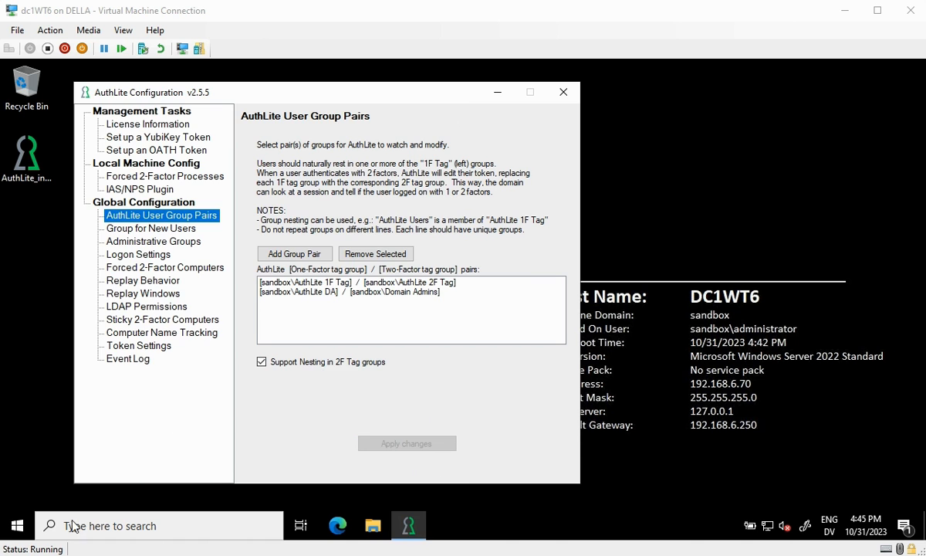
Run Create-AuthLite-Groups in AuthLite Admin PowerShell launched as Administrator
click(17, 525)
right_click(119, 135)
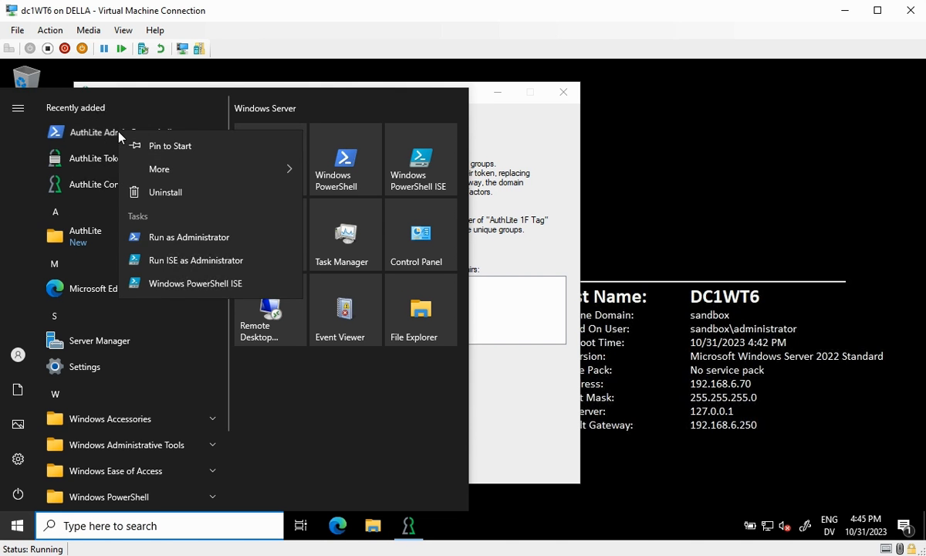
click(182, 238)
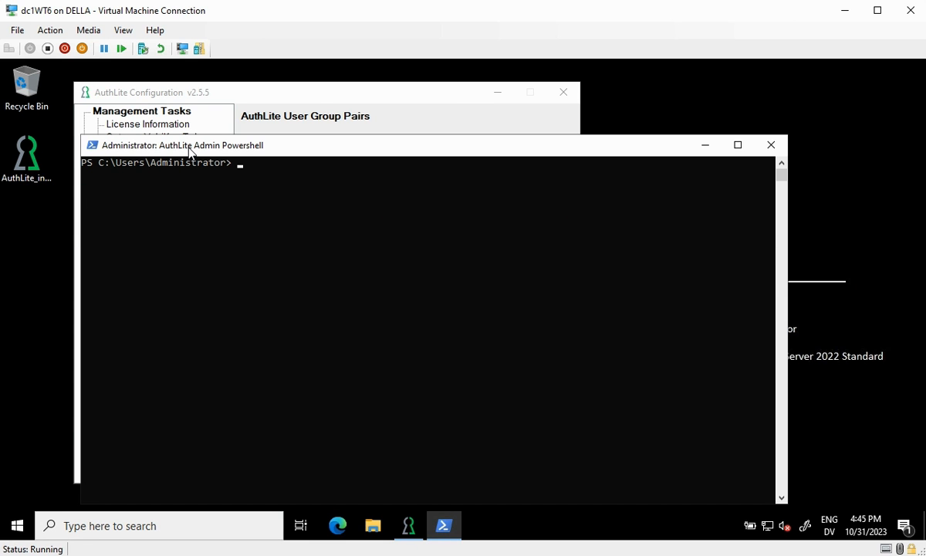
text(create-authlite)
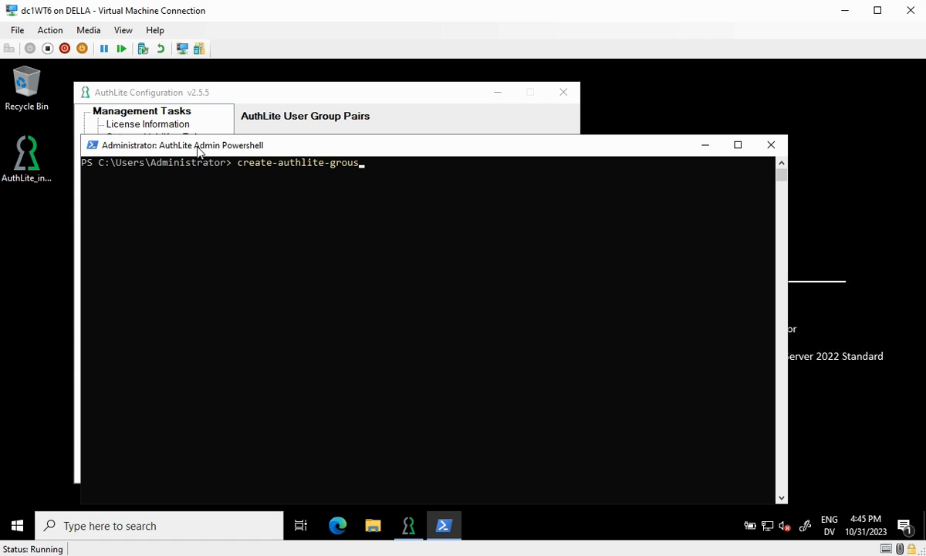
text(-group)
key(Tab)
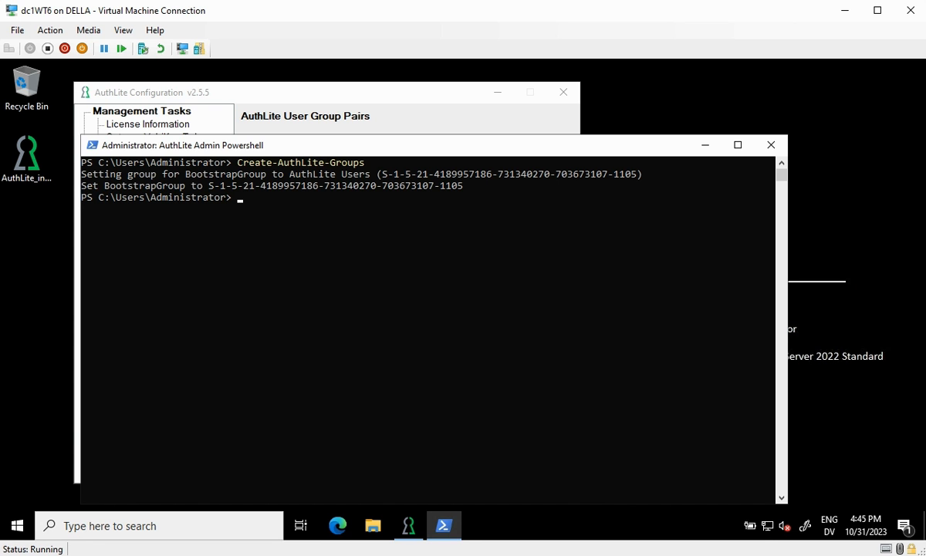
click(346, 99)
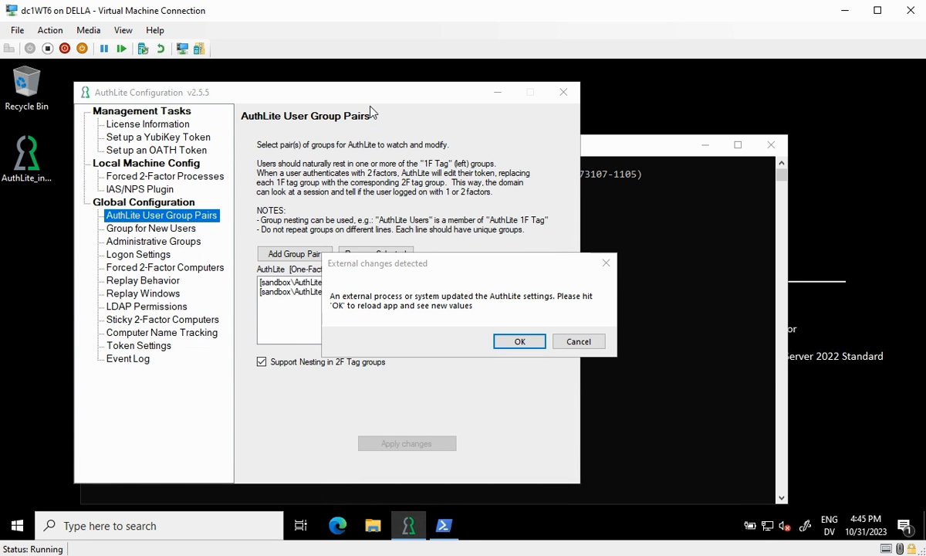
Reload the AuthLite configuration and reopen the User Group Pairs list
click(520, 344)
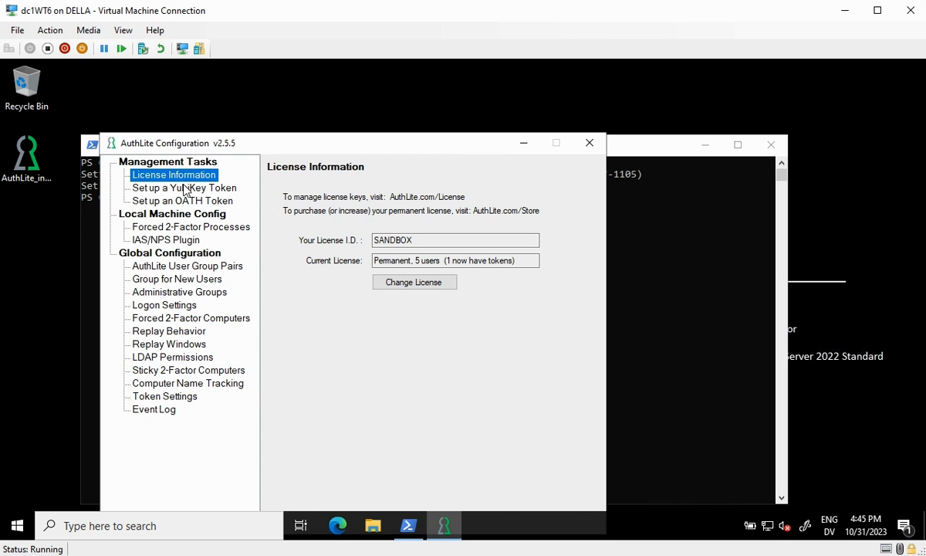
click(177, 267)
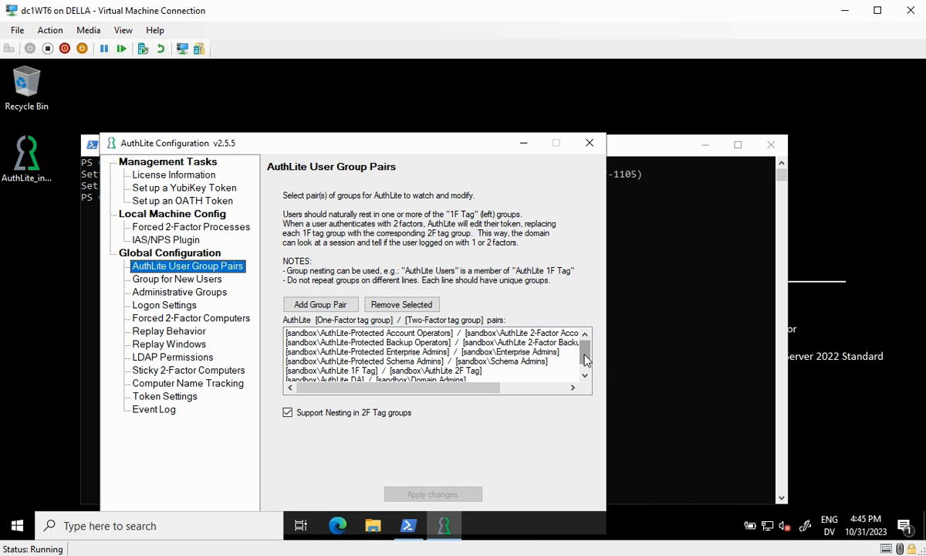
drag(585, 356, 587, 365)
drag(401, 361, 403, 378)
click(402, 375)
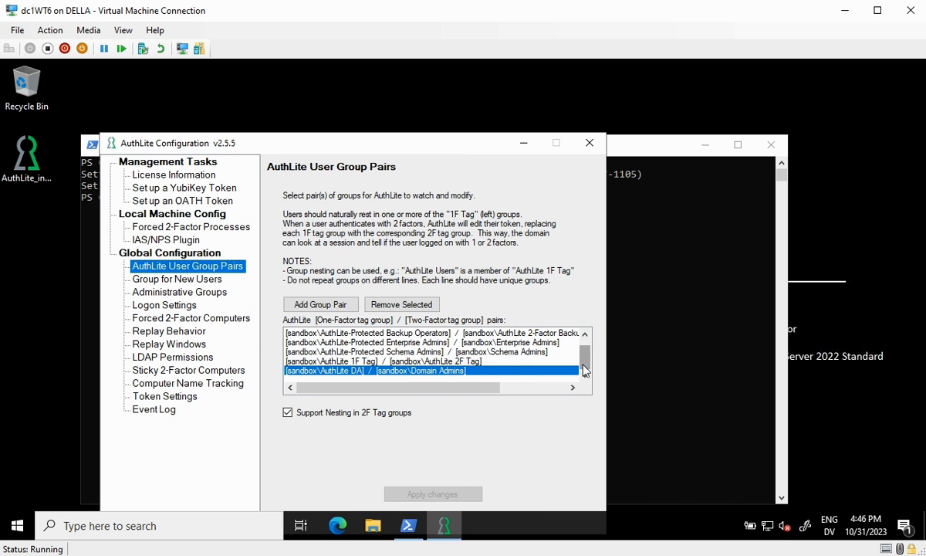
Inspect the new Enterprise Admins, Schema Admins, Backup Operators and Account Operators protected pairs
drag(586, 356, 589, 350)
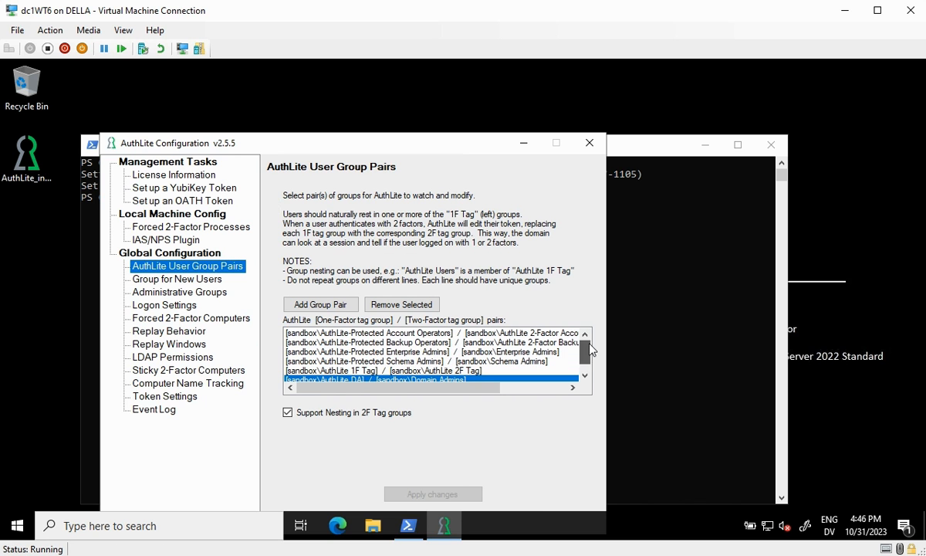
click(411, 353)
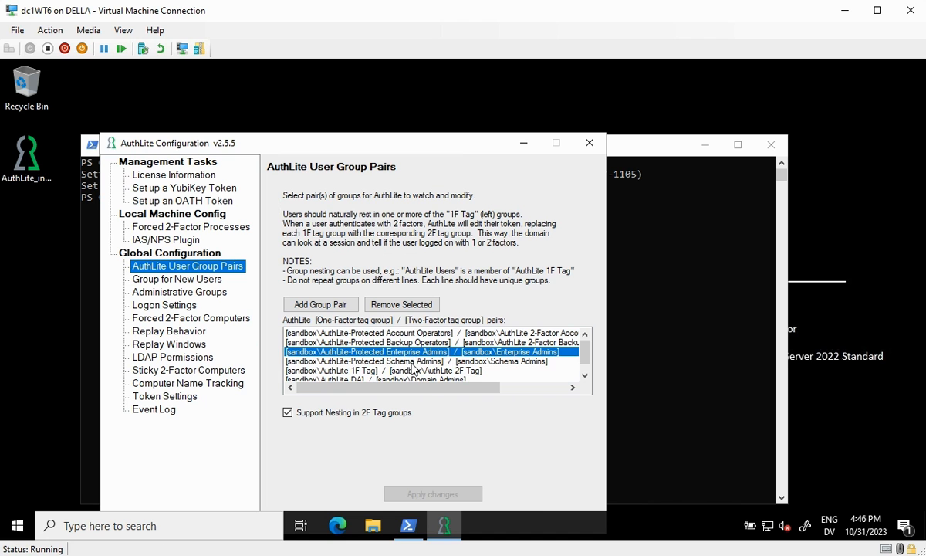
click(411, 361)
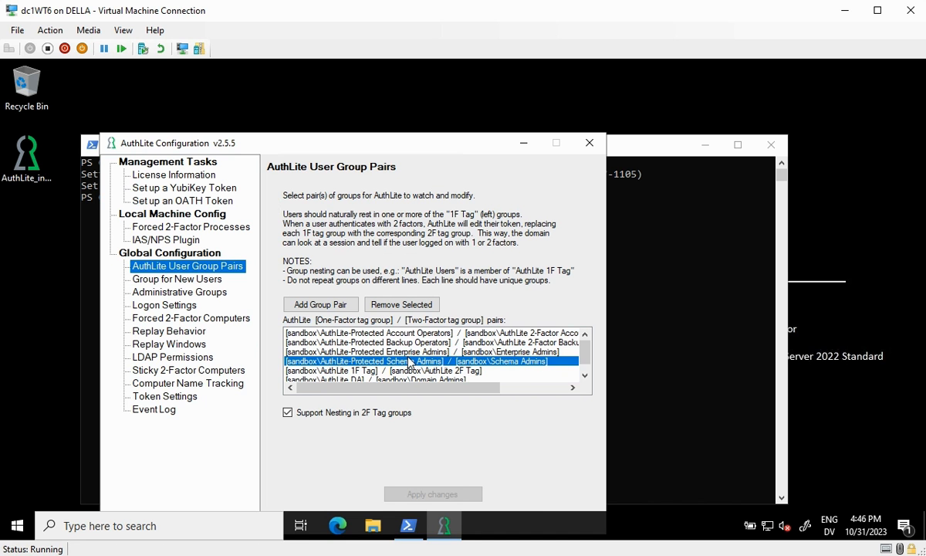
drag(404, 388, 427, 392)
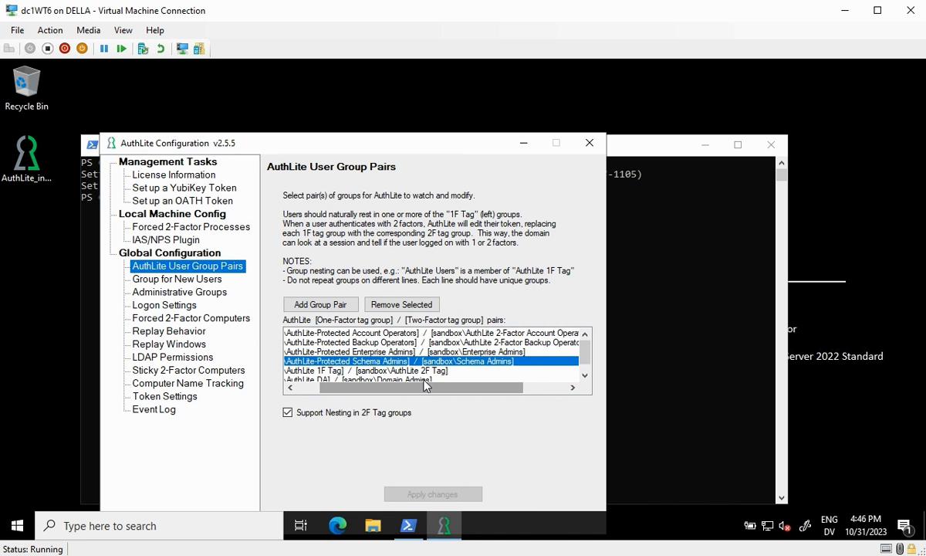
click(358, 343)
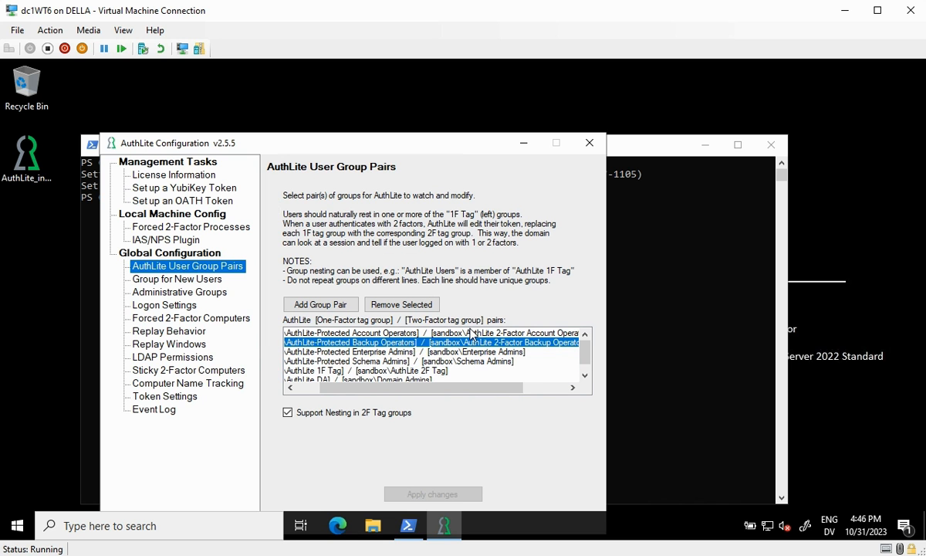
click(415, 334)
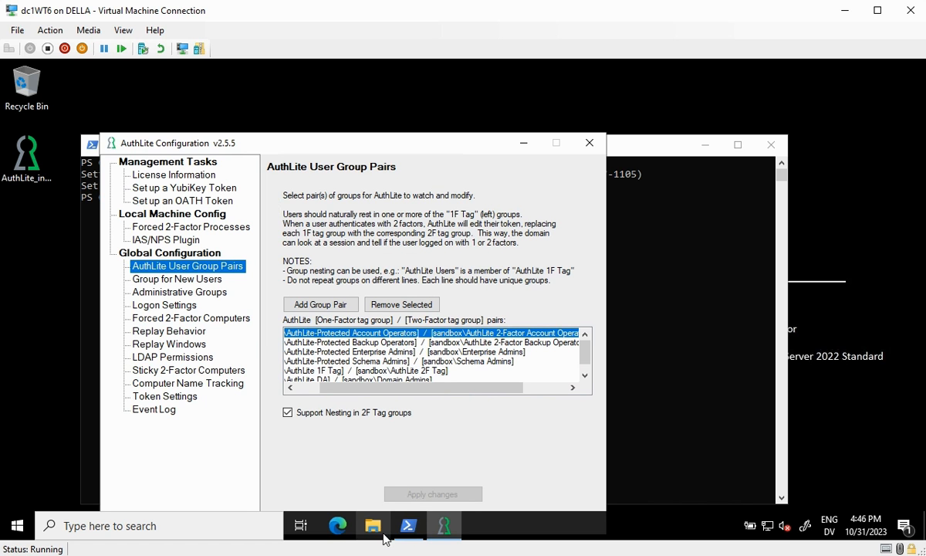
click(17, 525)
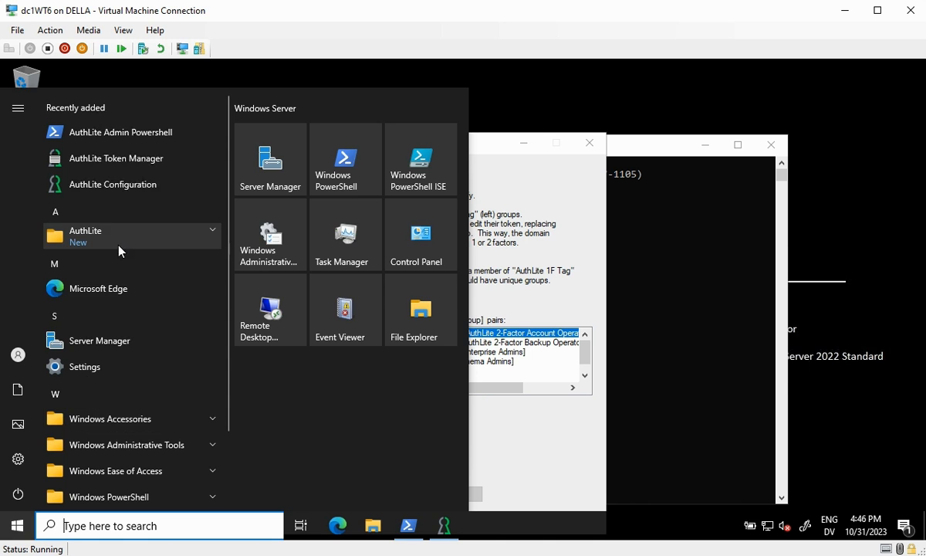
Open Active Directory Users and Computers and browse the domain's AuthLite Groups container
text(users)
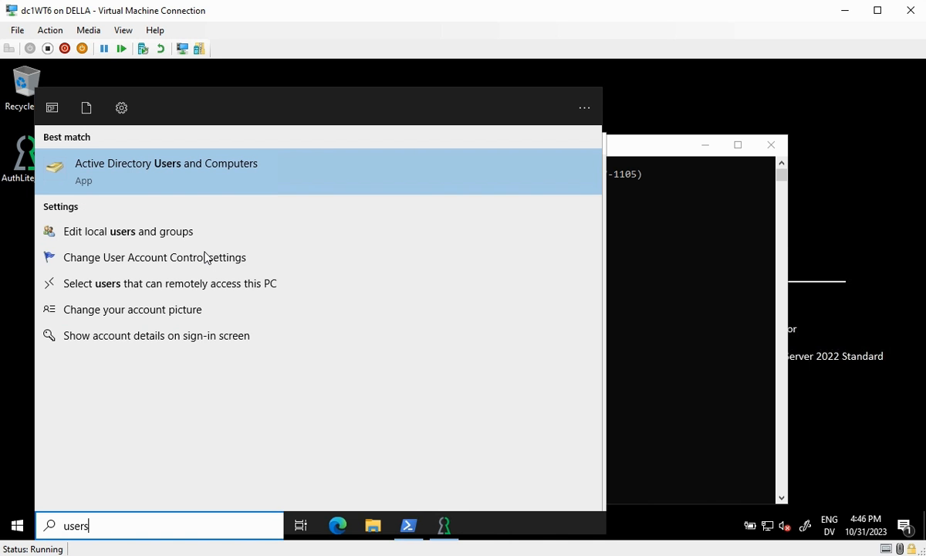
click(204, 187)
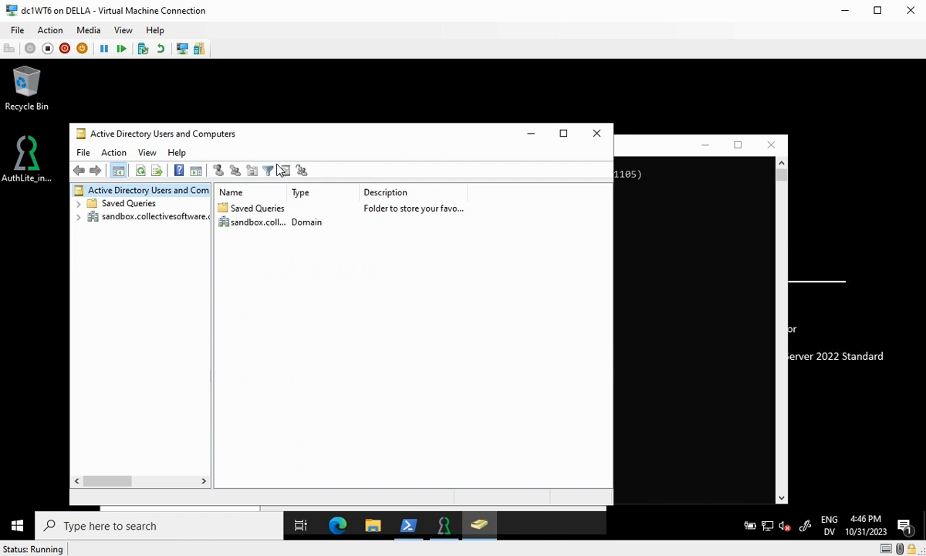
double_click(143, 217)
click(145, 230)
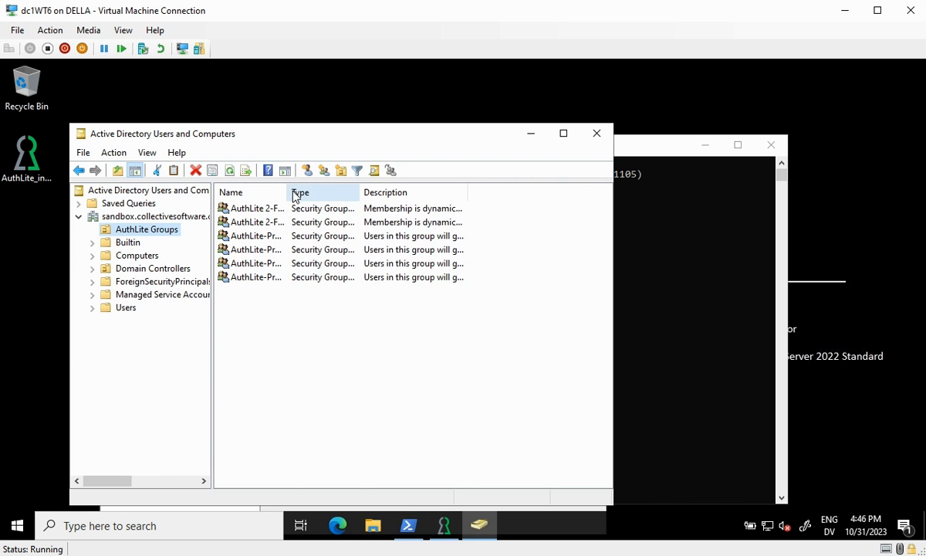
drag(287, 192, 431, 193)
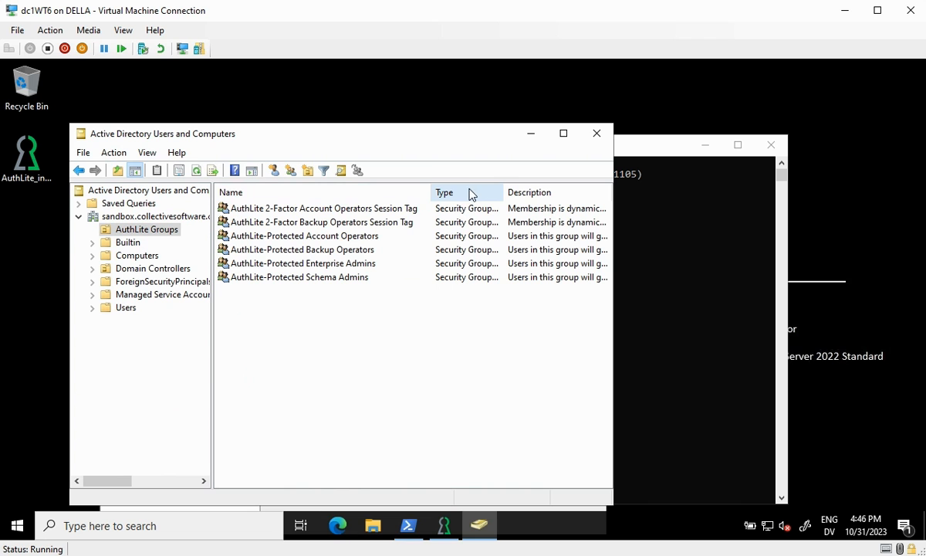
click(171, 232)
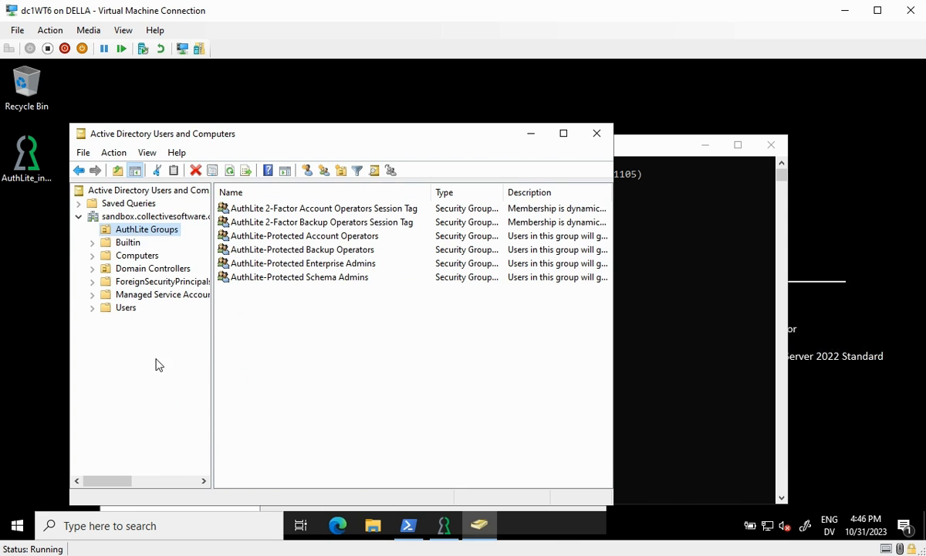
Move the AuthLite 1F Tag, 2F Tag, DA and Users groups from Users into AuthLite Groups
click(127, 308)
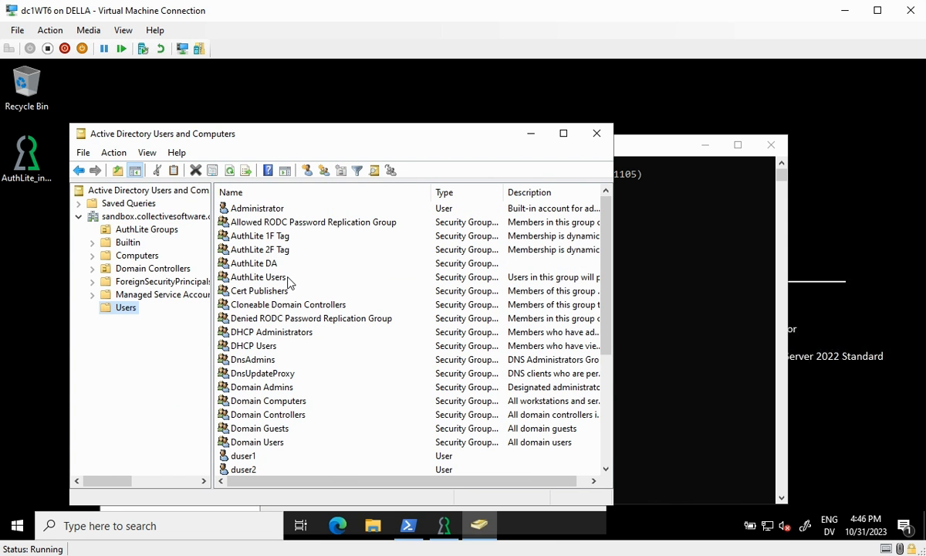
click(283, 279)
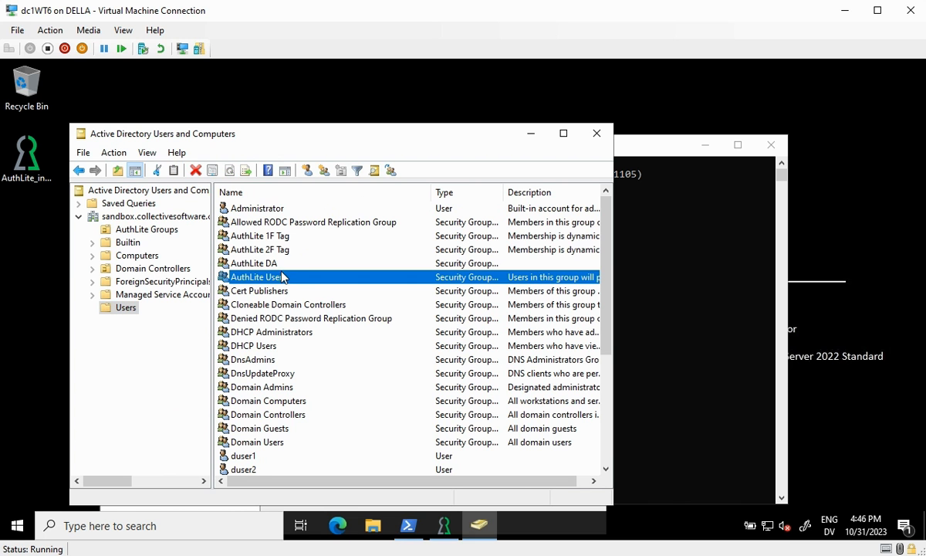
shift+click(260, 234)
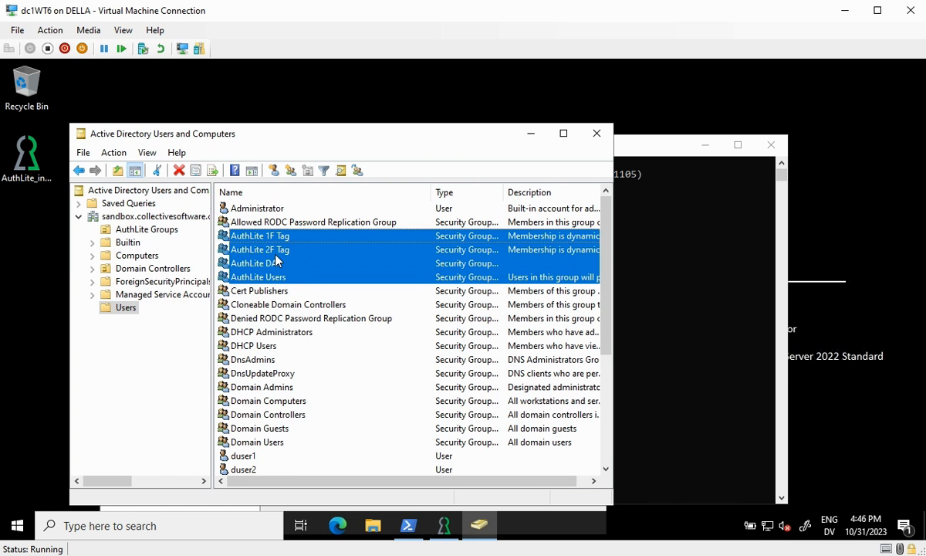
drag(260, 249, 164, 224)
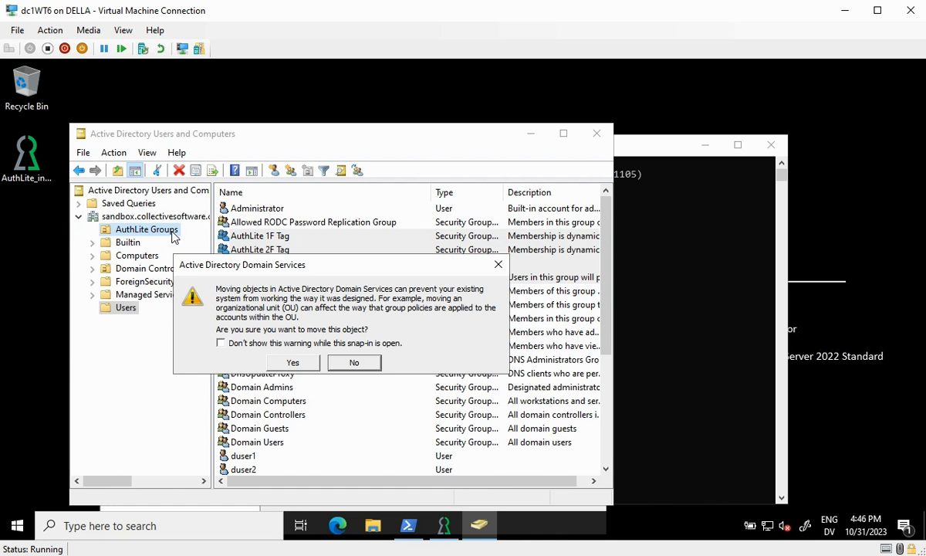
click(293, 363)
click(150, 229)
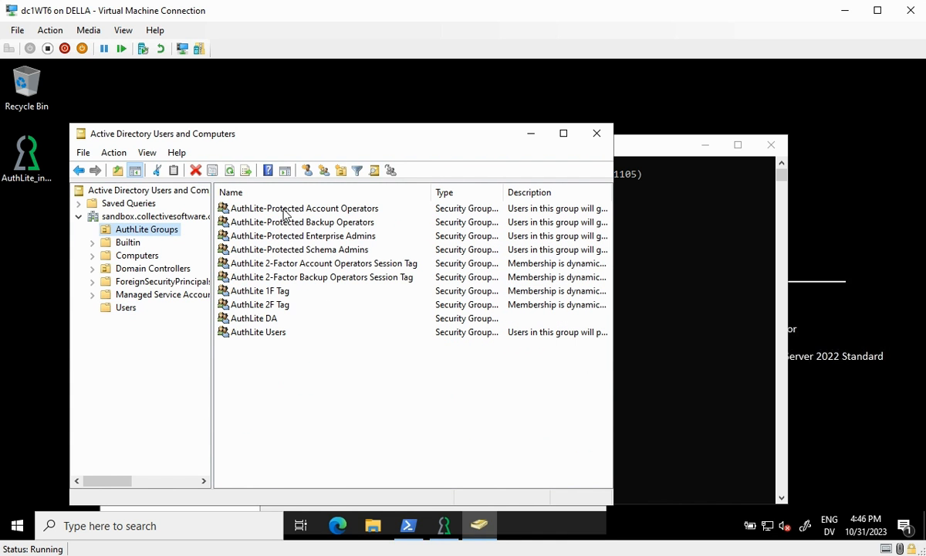
click(269, 357)
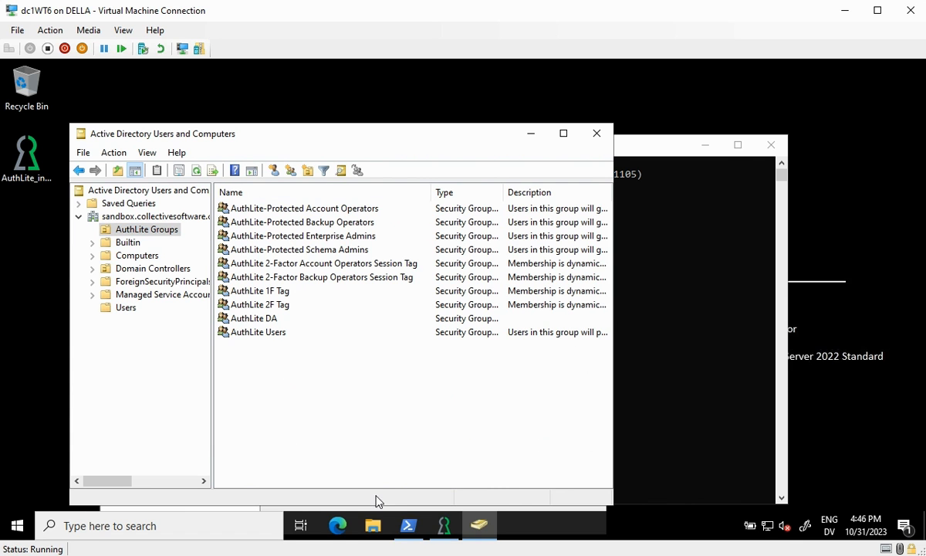
Open duser2's properties from the Users container
mouse_move(454, 533)
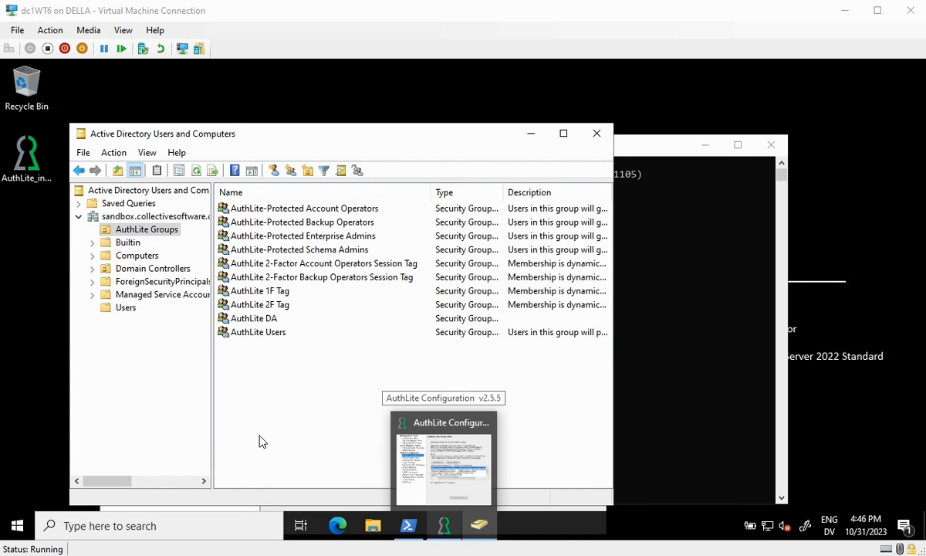
click(126, 308)
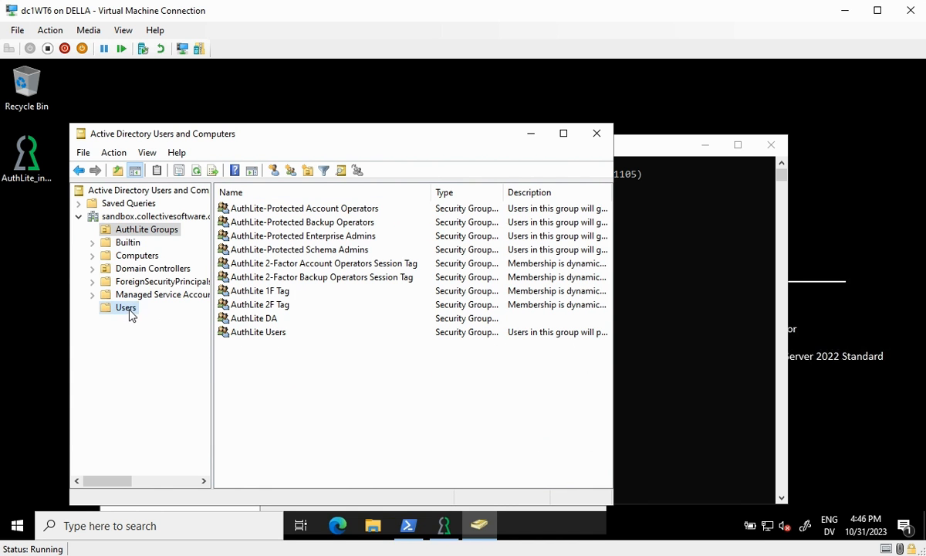
double_click(248, 420)
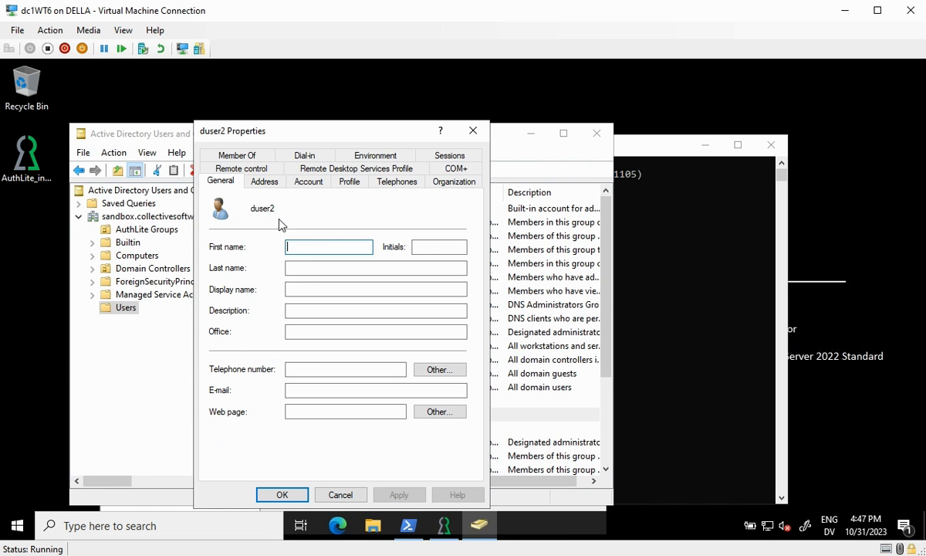
Add duser2 to AuthLite-Protected Enterprise Admins and AuthLite-Protected Schema Admins, then save
click(235, 151)
click(281, 235)
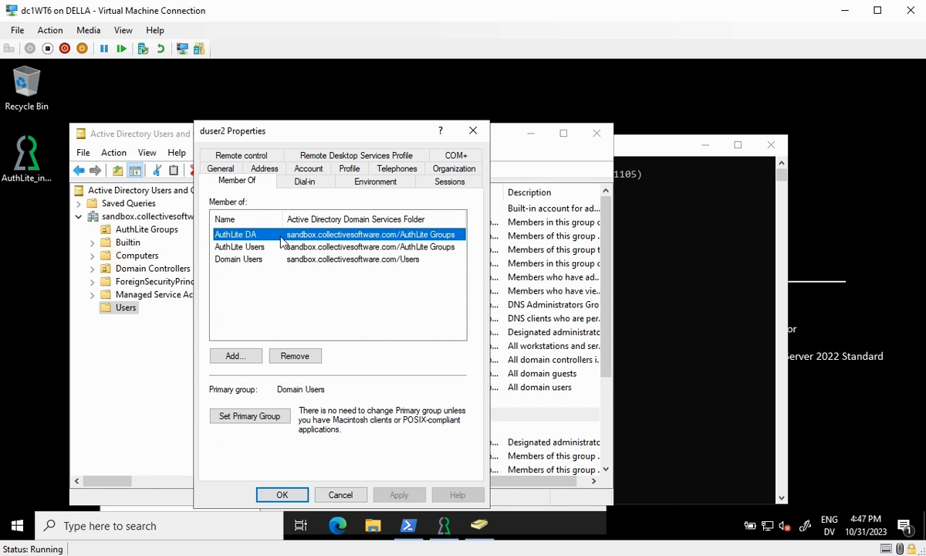
click(235, 357)
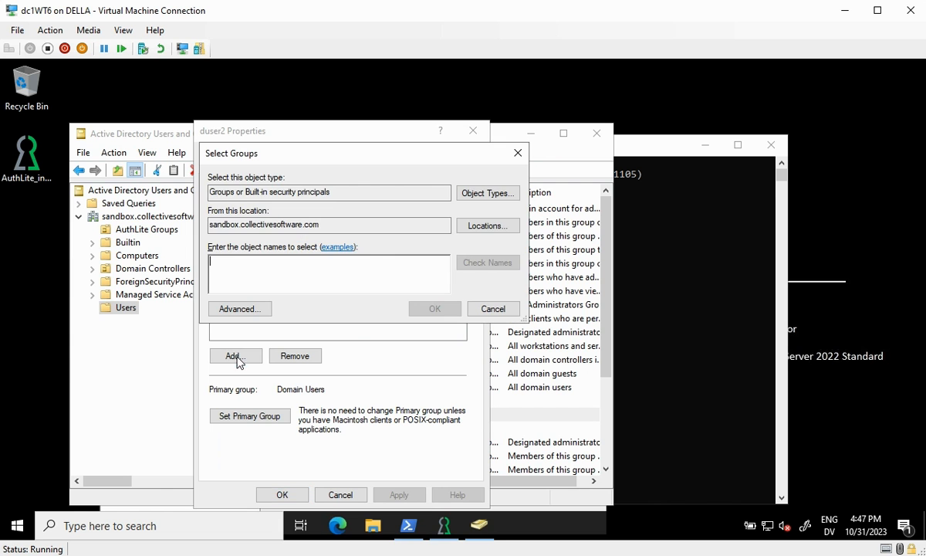
text(au)
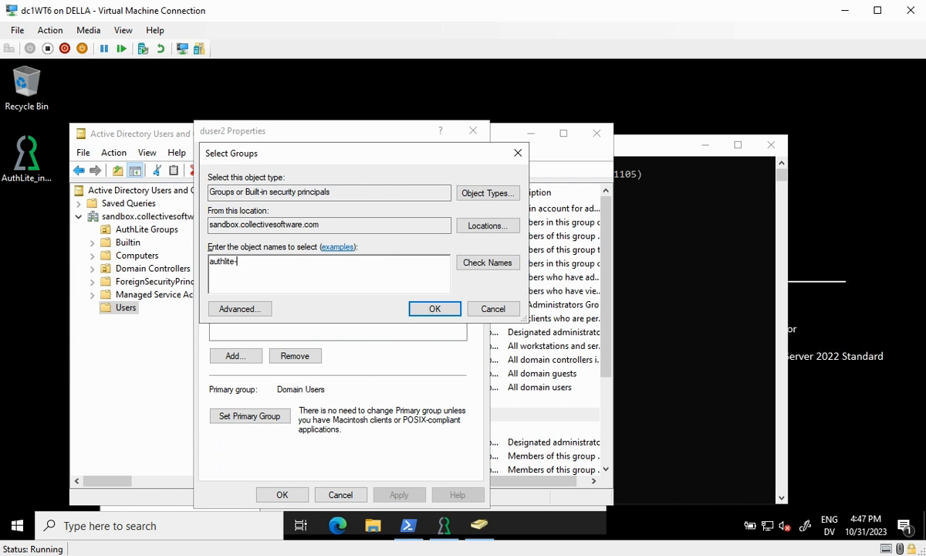
text(thlite-)
key(Return)
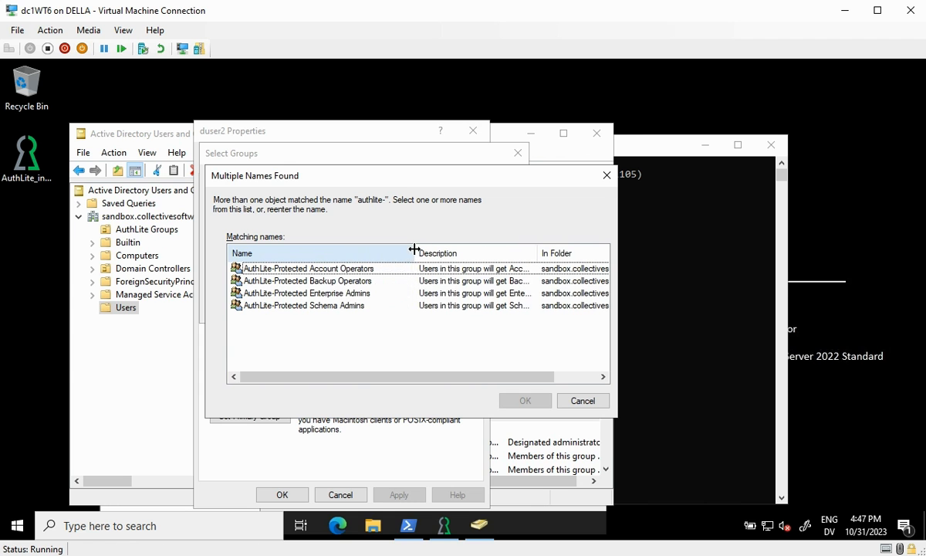
click(328, 294)
click(525, 398)
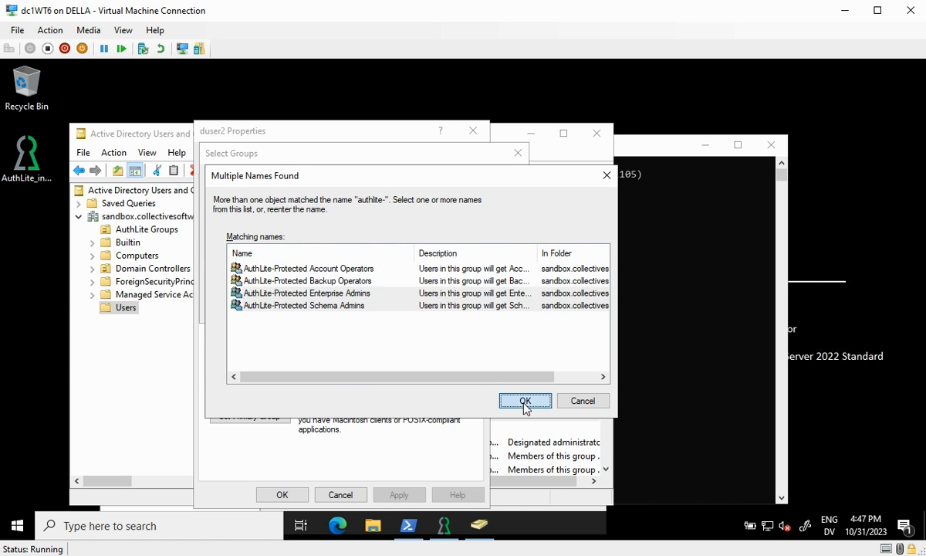
drag(286, 220, 353, 222)
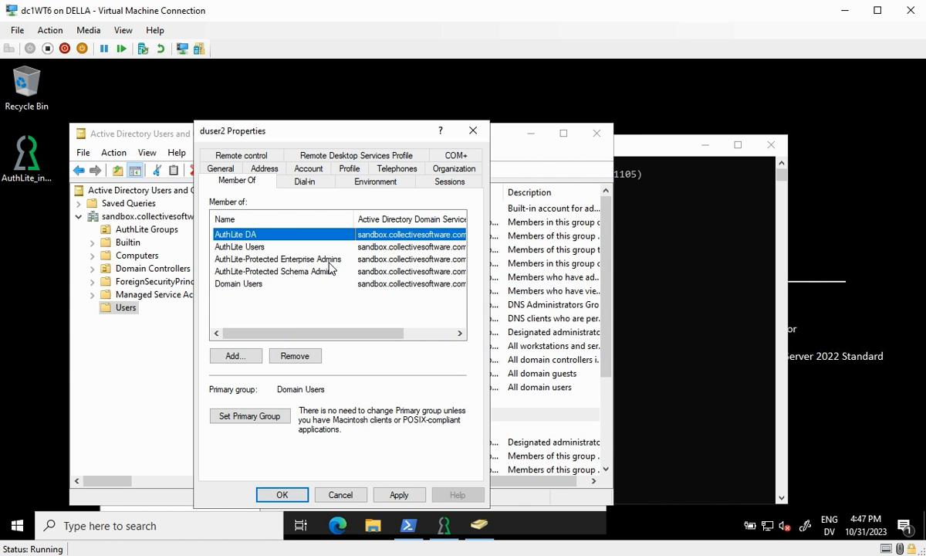
click(290, 496)
click(155, 229)
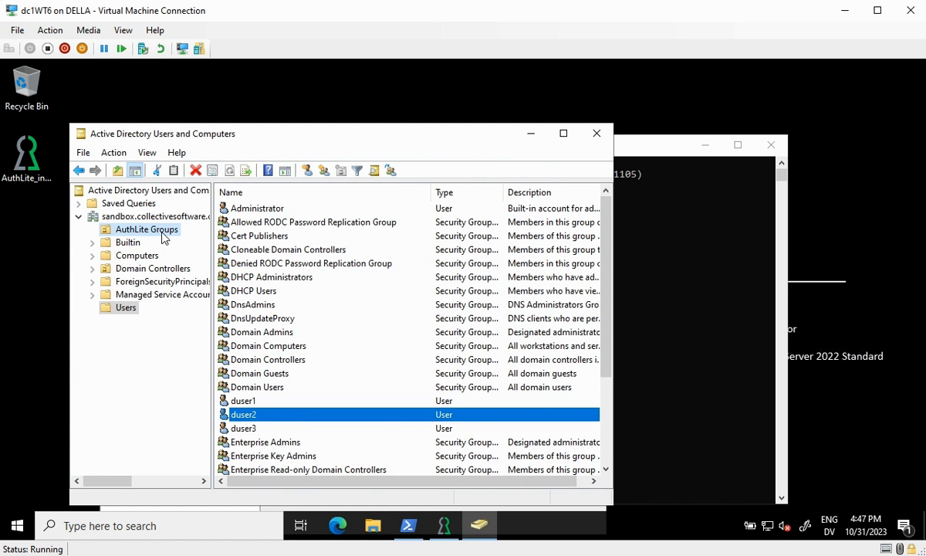
Rename AuthLite DA to AuthLite-Protected Domain Admins, including its pre-Windows 2000 name
click(276, 319)
click(276, 321)
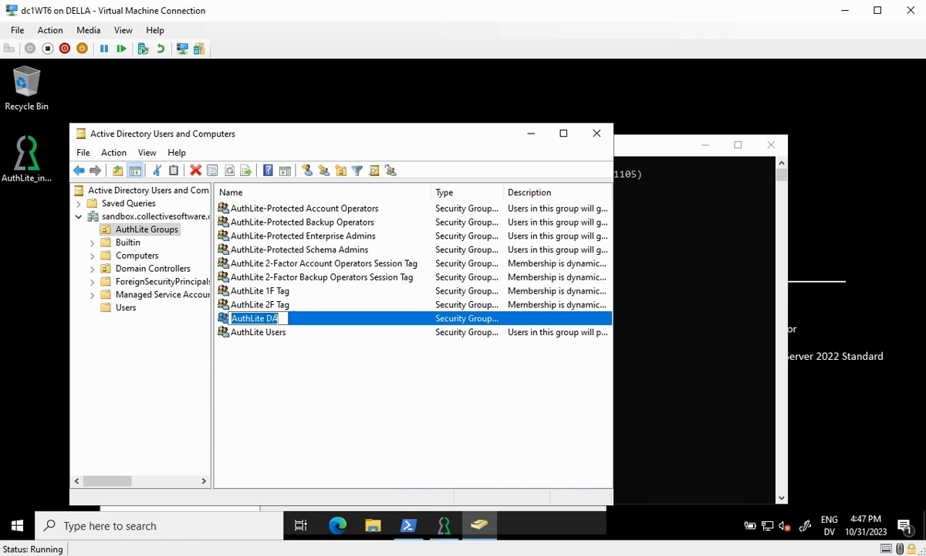
key(End)
key(shift+Left)
key(shift+Left)
key(shift+Left)
text(p)
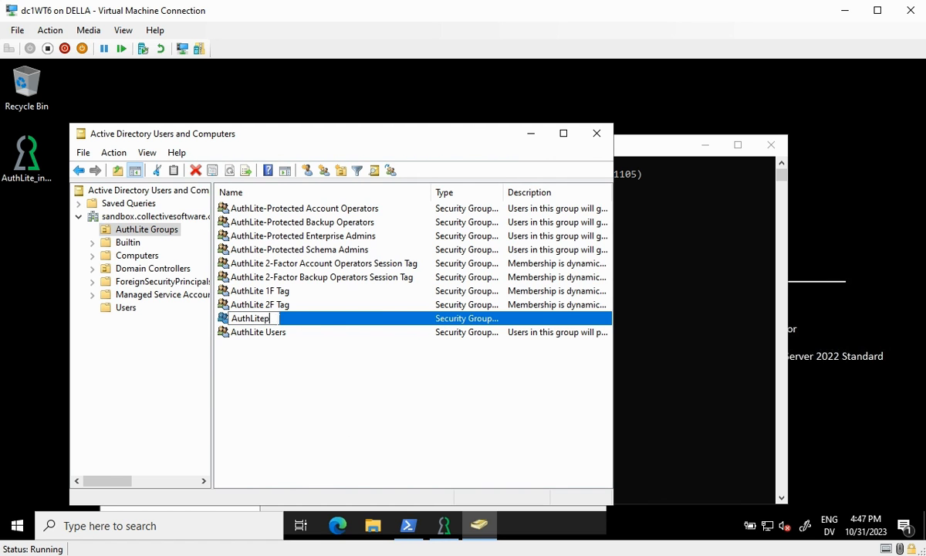
key(BackSpace)
text(-Protected )
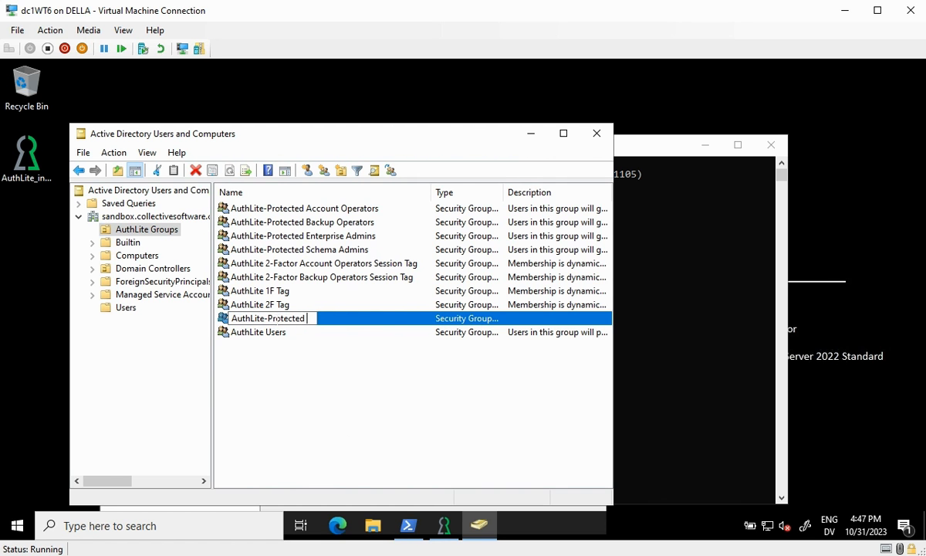
text(Domain Admins)
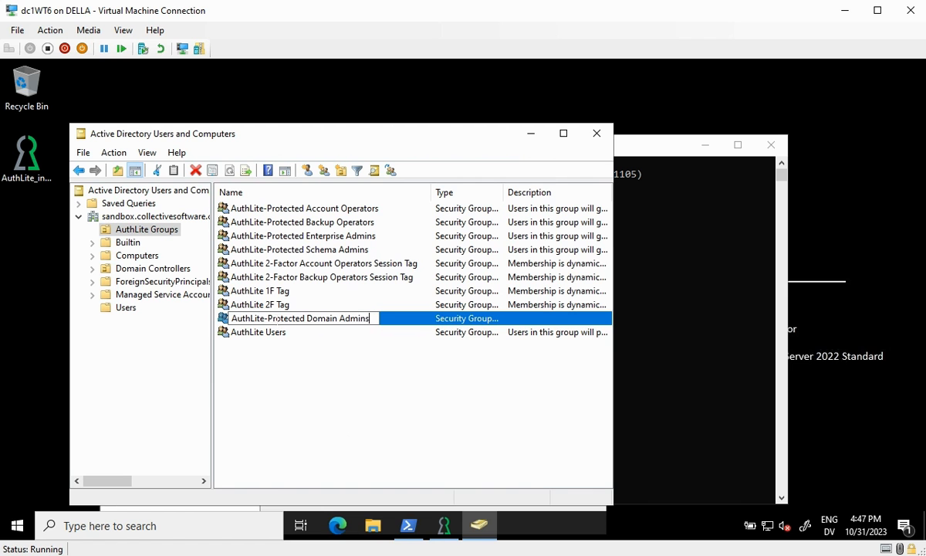
key(Return)
key(ctrl+c)
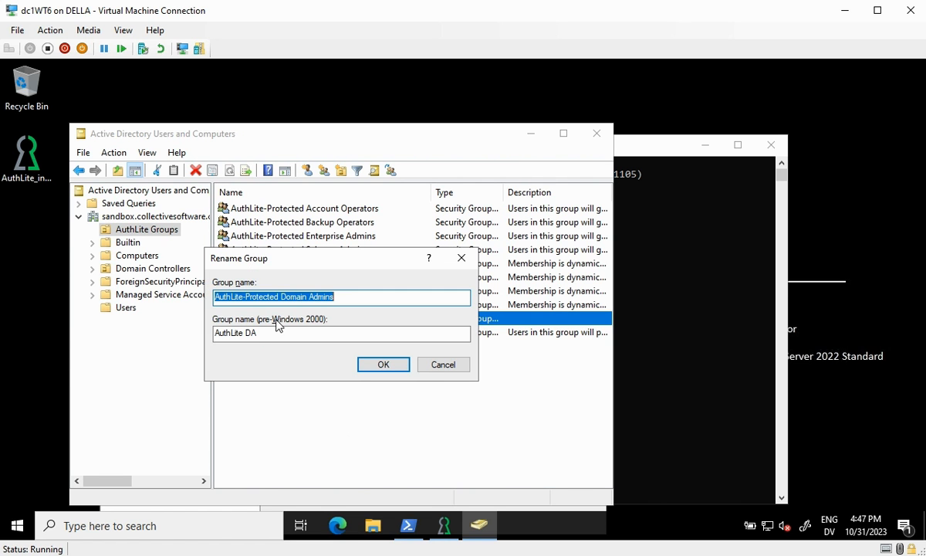
key(Tab)
key(ctrl+v)
key(Return)
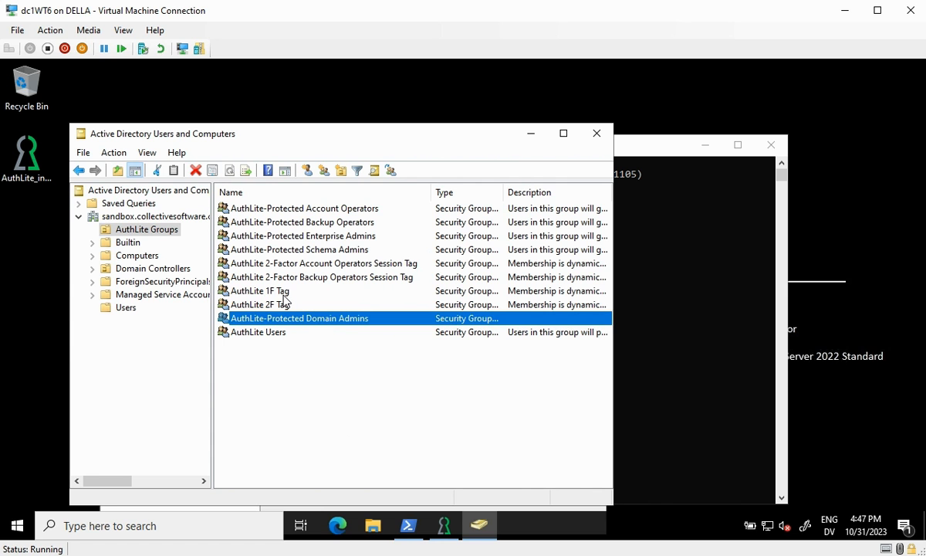
Rename AuthLite 1F Tag to AuthLite 1-Factor Session Tag
click(272, 291)
click(272, 290)
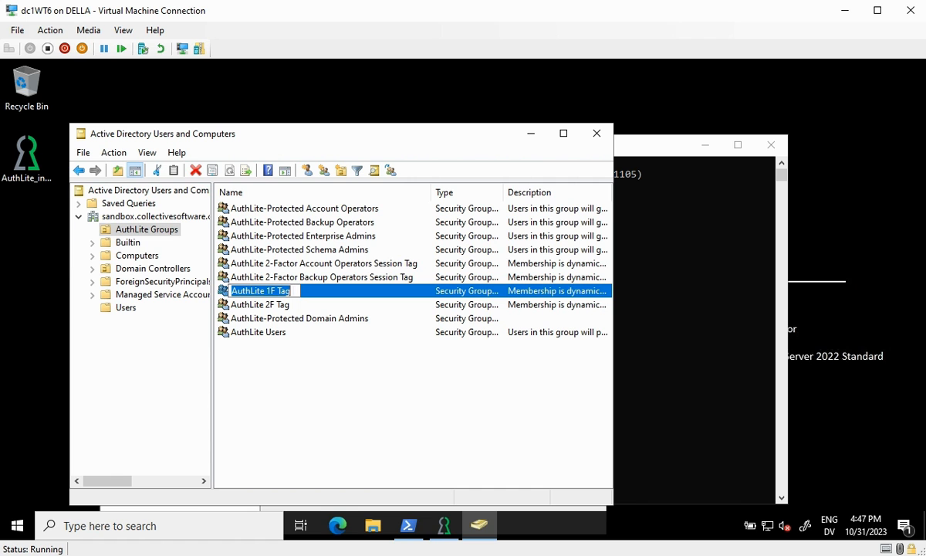
text(AuthLite 1-Factor)
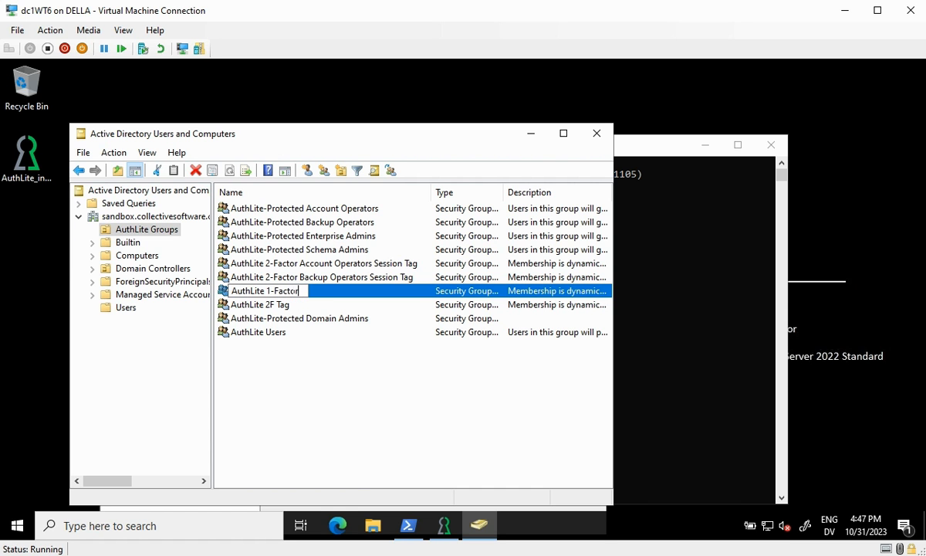
text( Session Tag)
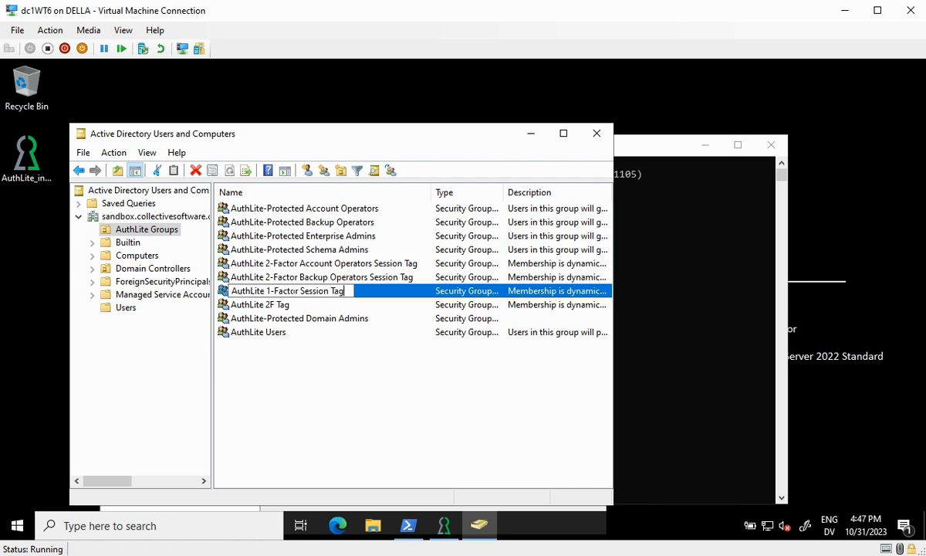
key(Return)
key(Tab)
key(Return)
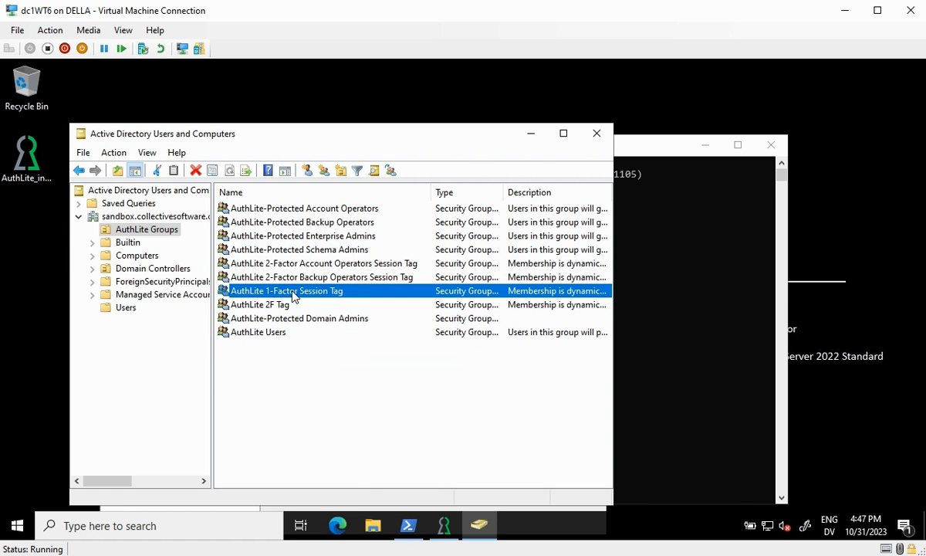
Rename AuthLite 2F Tag to AuthLite 2-Factor Session Tag
click(254, 306)
key(F2)
text(Aut)
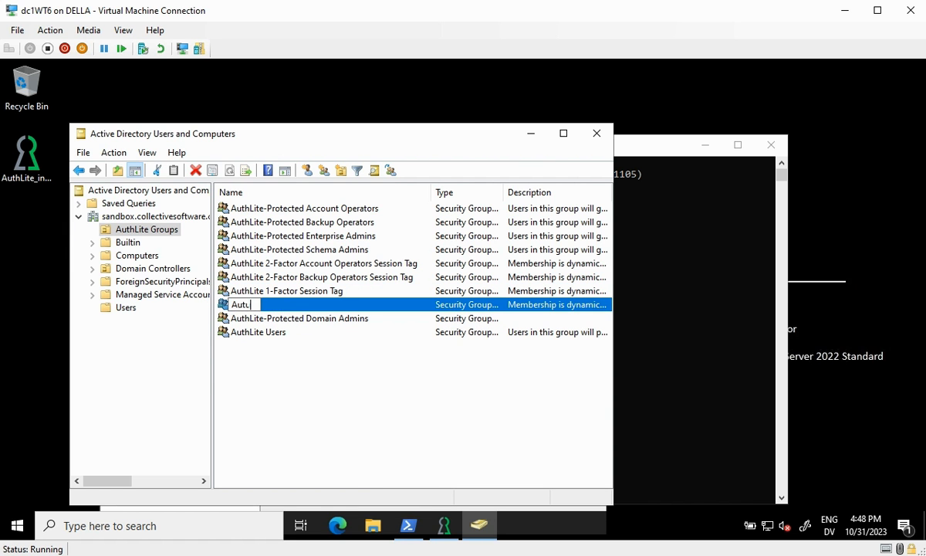
text(hLite 2-Factor Session Tag)
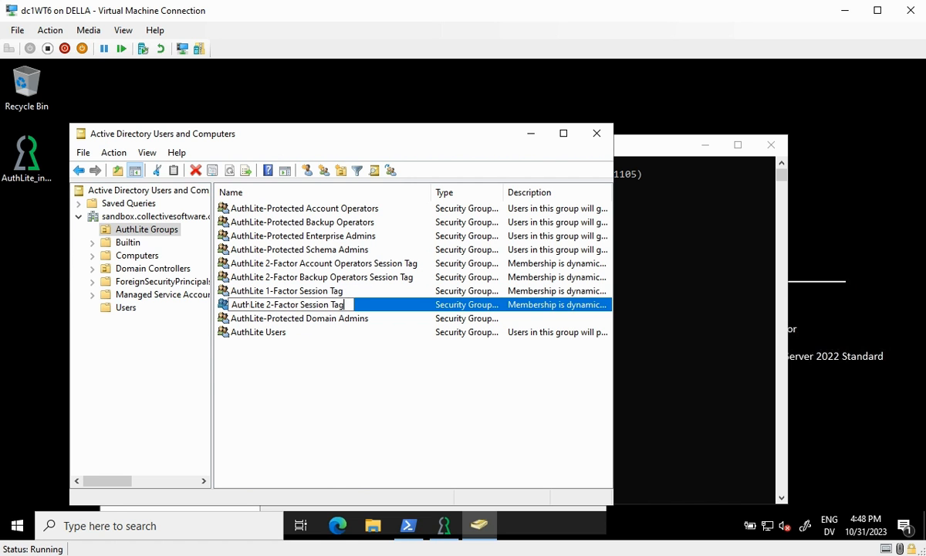
key(Return)
key(ctrl+c)
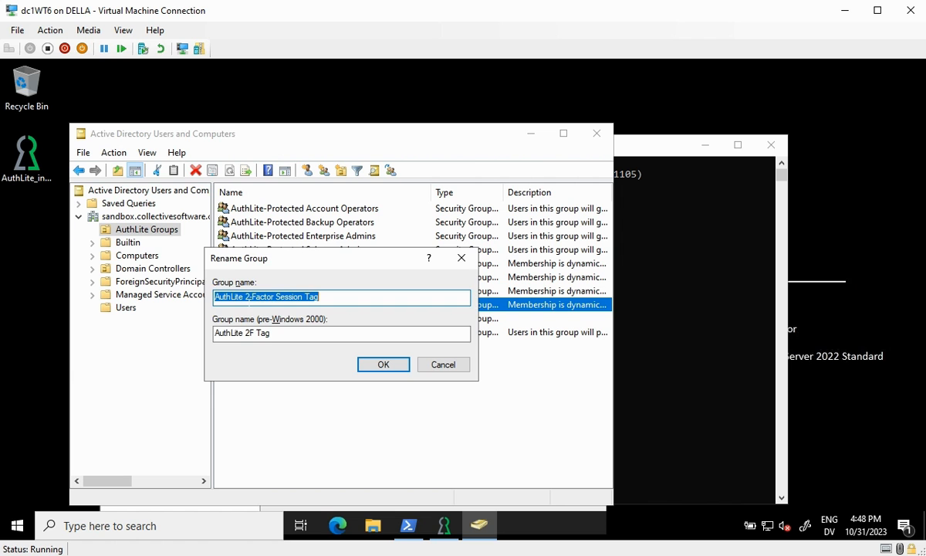
key(Tab)
key(ctrl+v)
key(Return)
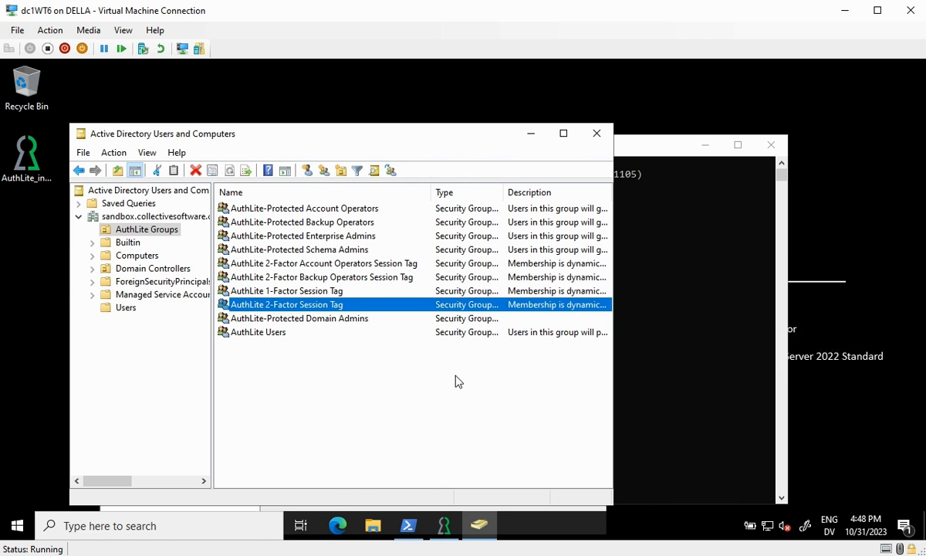
click(277, 342)
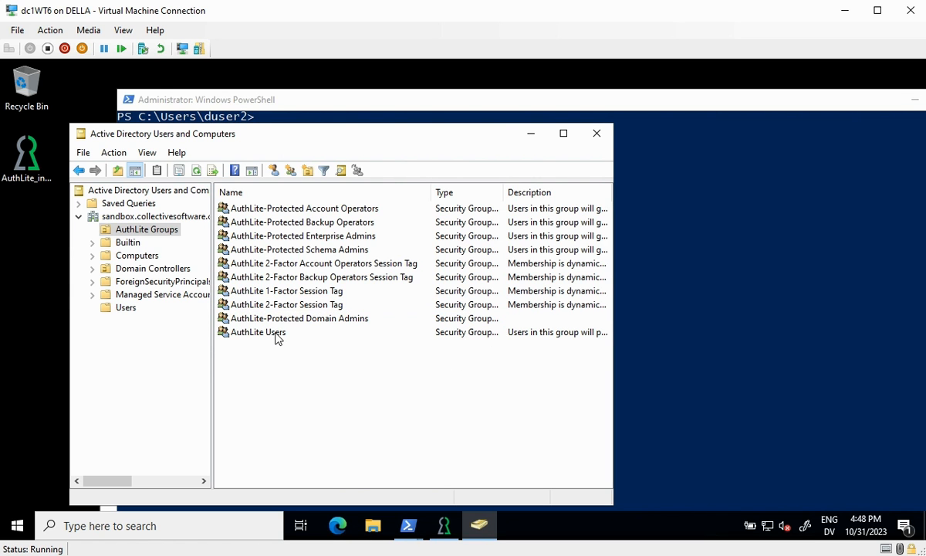
Check duser2's group memberships, opened from the AuthLite Users group's Members list
double_click(276, 335)
click(246, 156)
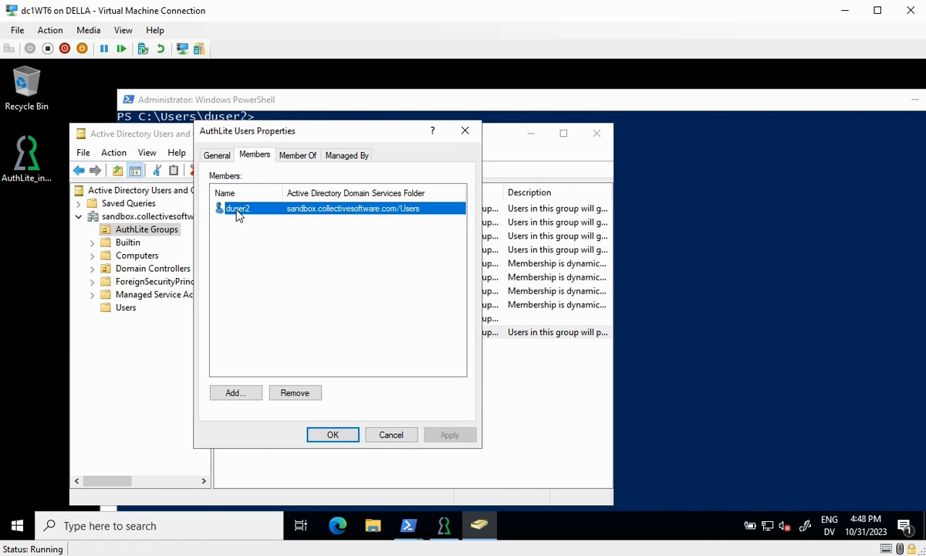
double_click(237, 210)
drag(378, 158, 165, 102)
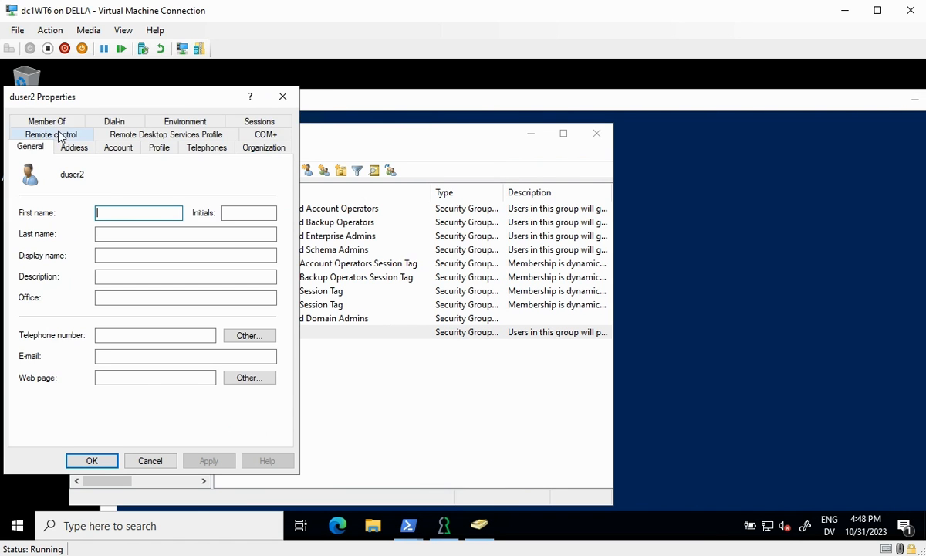
click(55, 124)
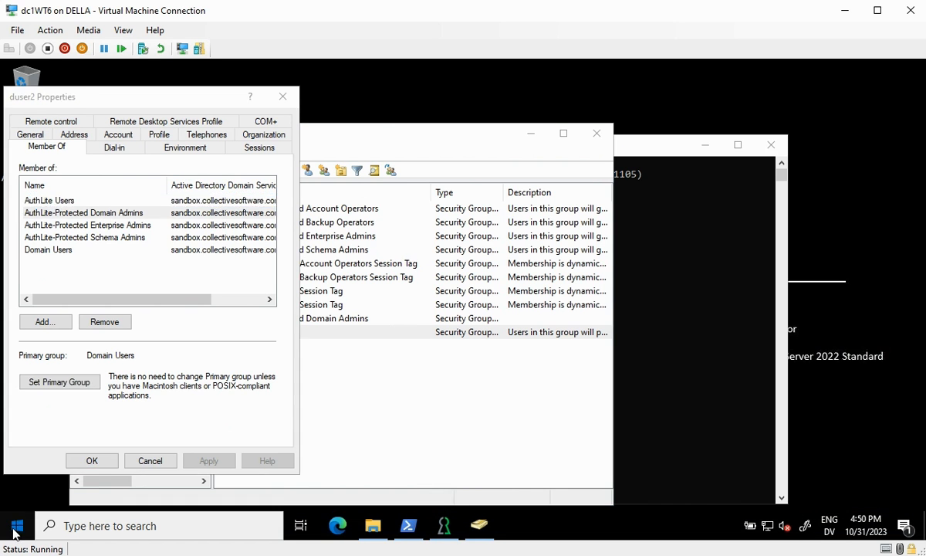
click(17, 526)
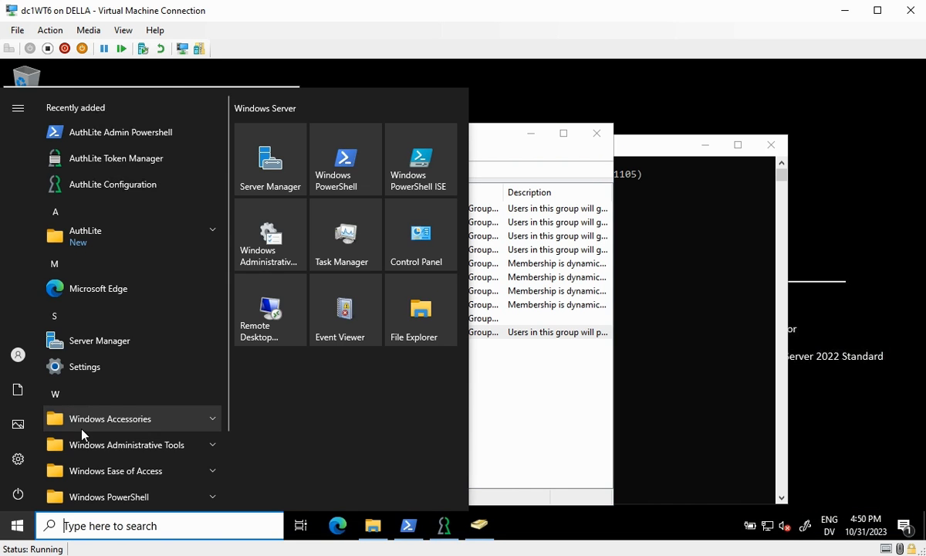
Run Windows PowerShell as duser2, entering the account password and a one-time passcode
right_click(351, 176)
right_click(340, 180)
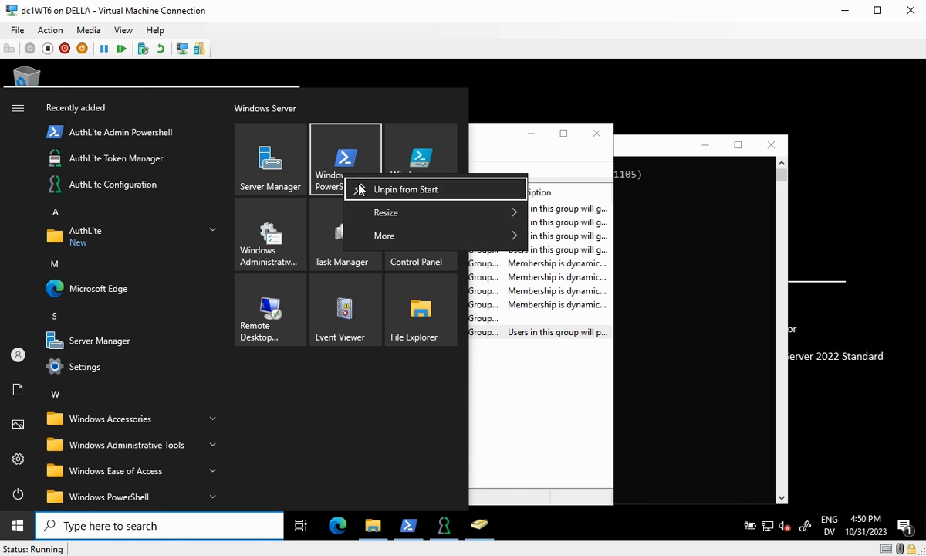
mouse_move(373, 238)
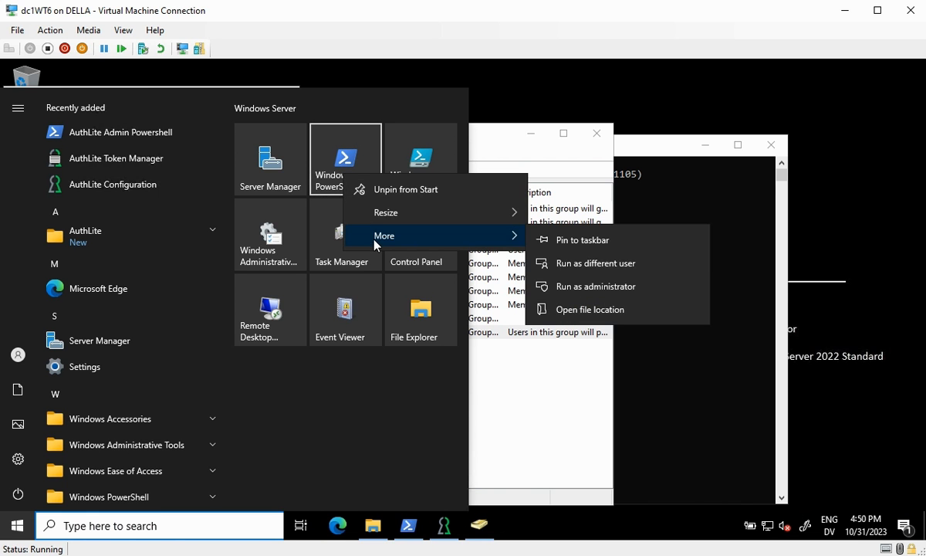
click(610, 264)
key(Tab)
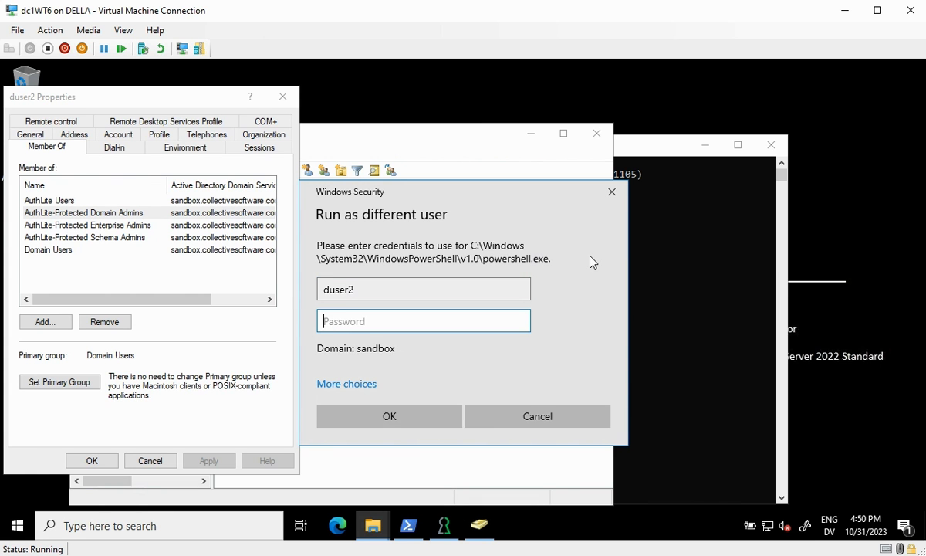
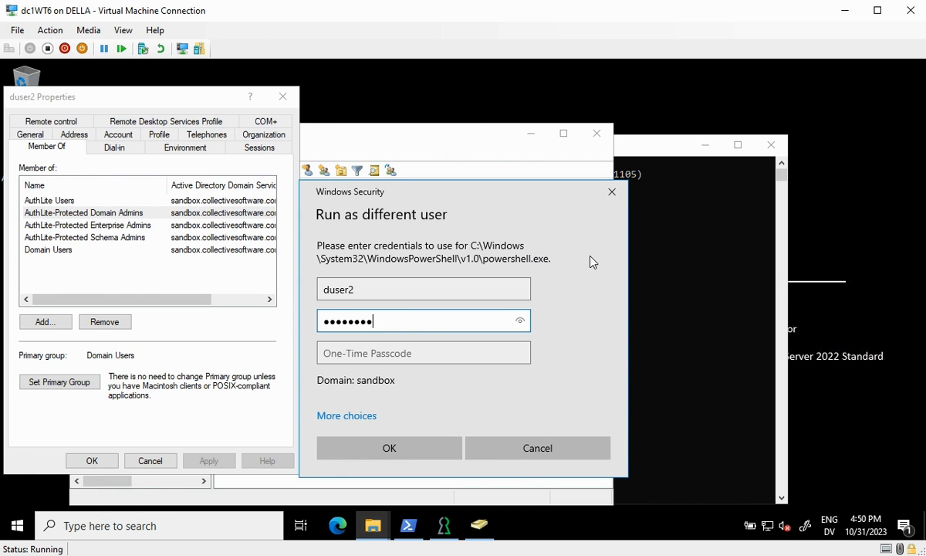
key(Tab)
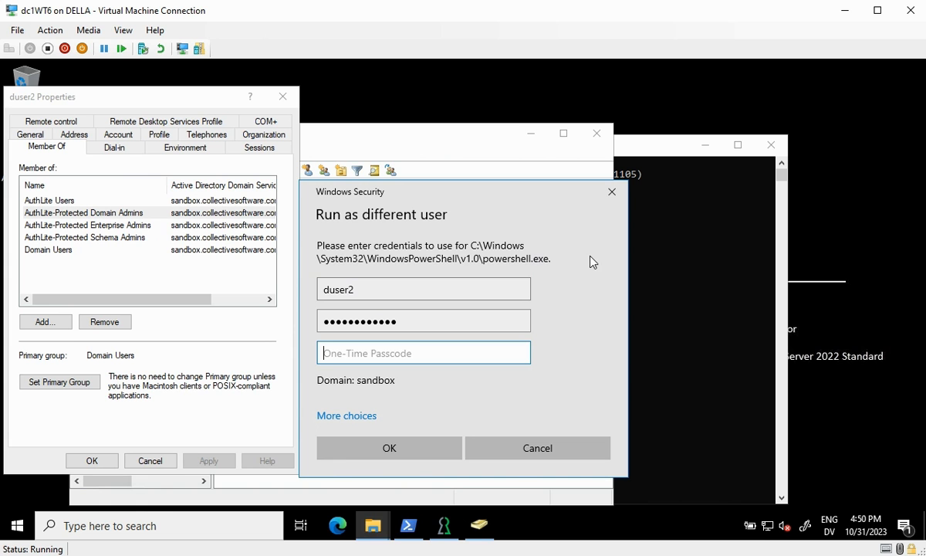
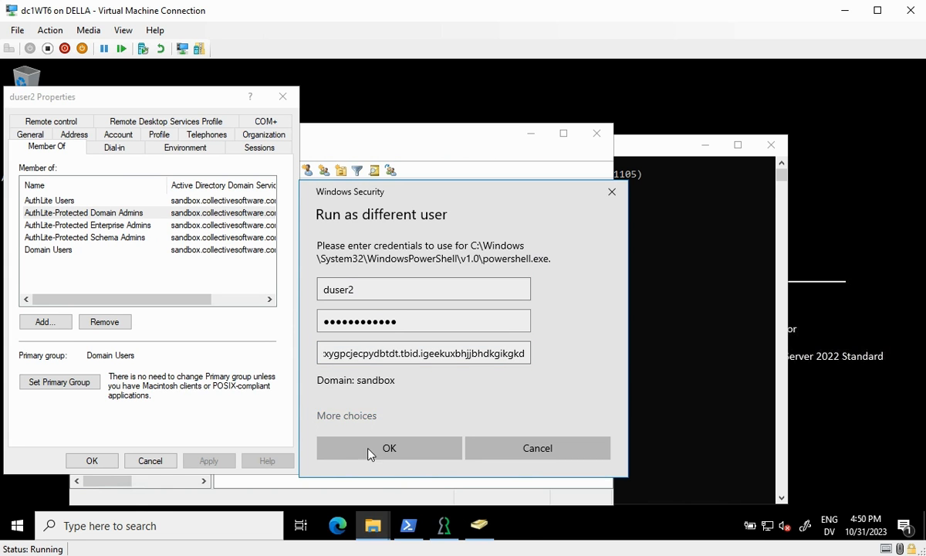
click(387, 456)
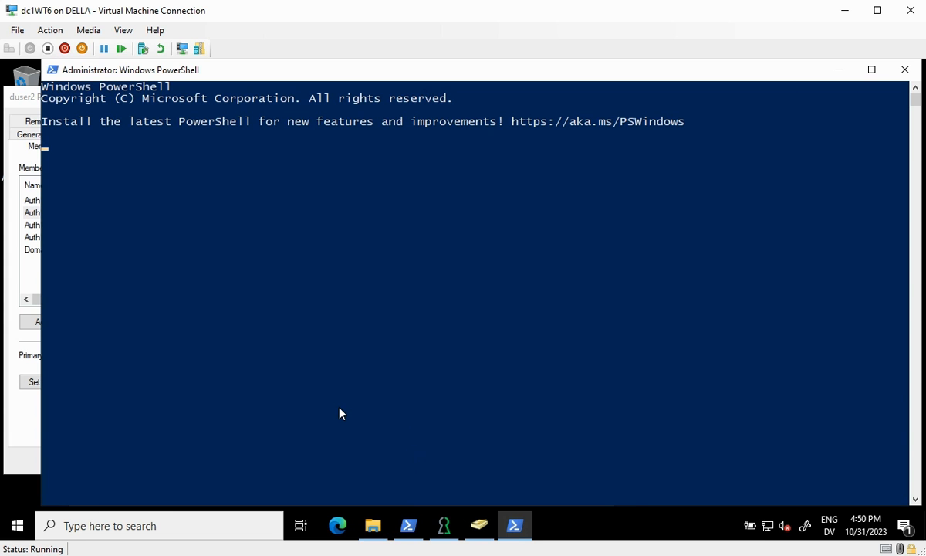
Run whoami, then recall it with /groups to list the session's groups
text(whoa)
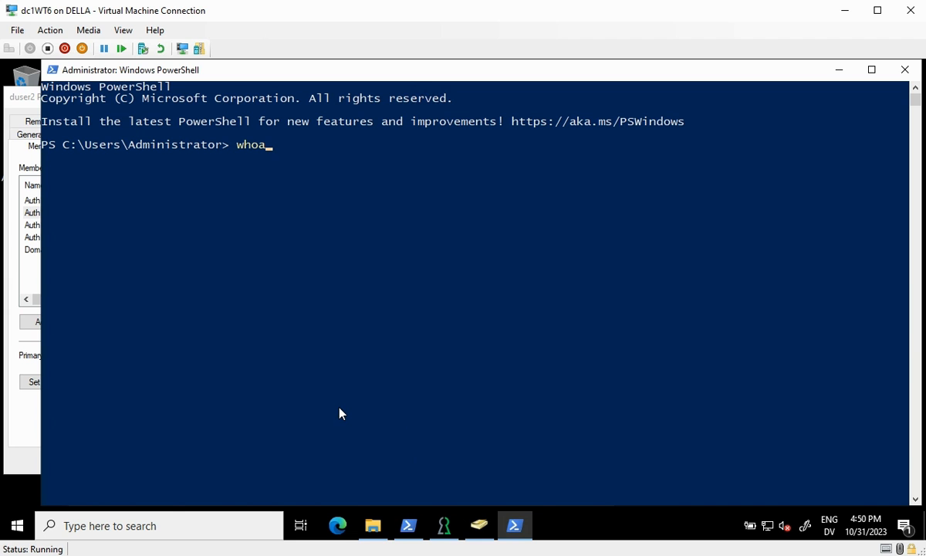
text(mi)
key(Return)
key(Up)
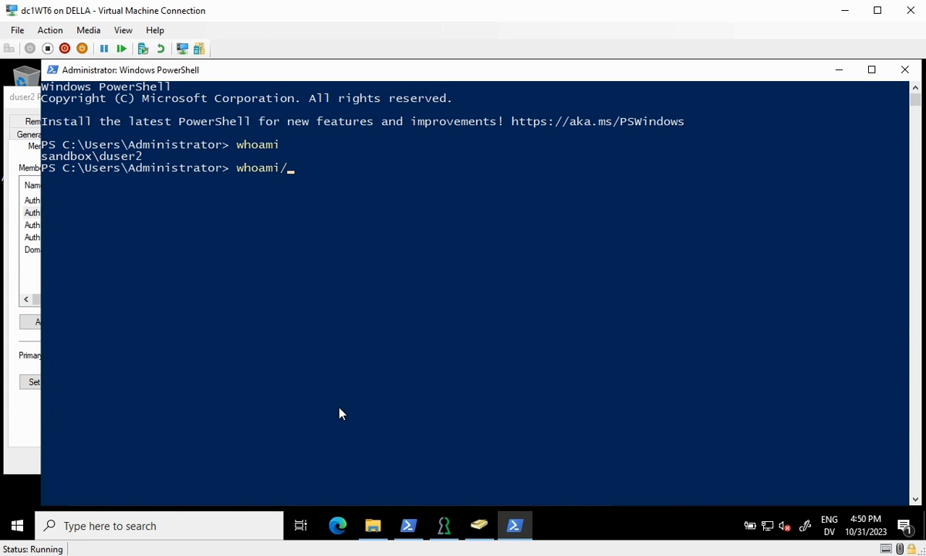
text(/groups)
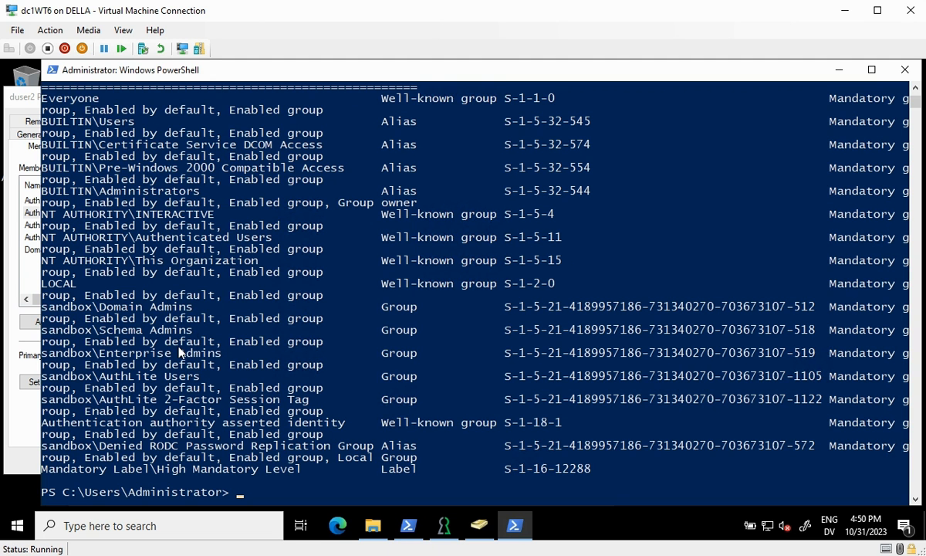
Match Domain, Schema and Enterprise Admins in the output to duser2's AuthLite-Protected memberships, then close PowerShell
drag(76, 72, 338, 97)
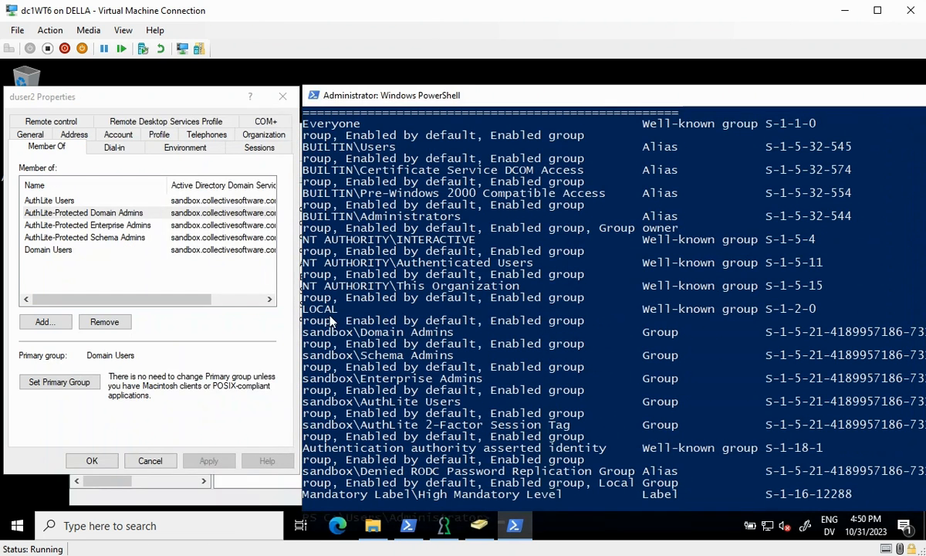
drag(360, 332, 453, 332)
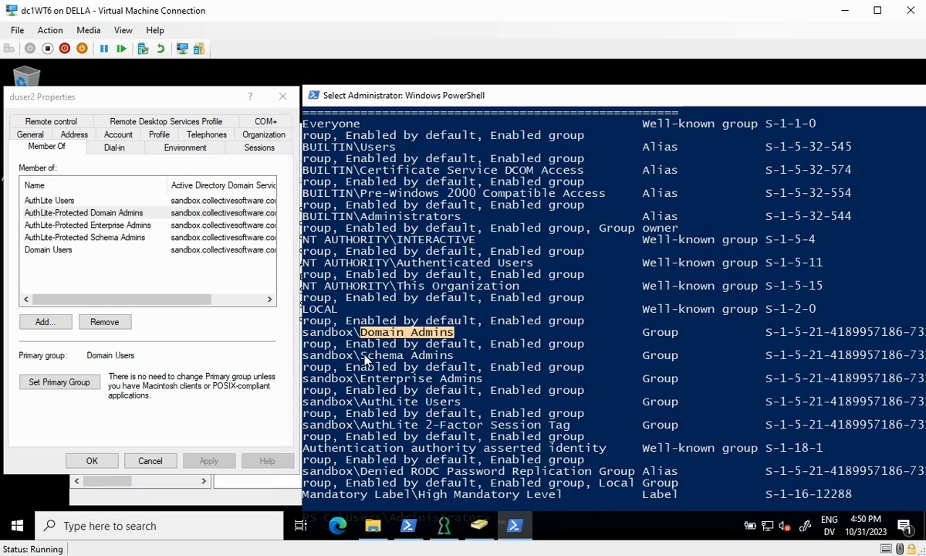
drag(363, 355, 451, 355)
drag(364, 378, 463, 379)
click(123, 214)
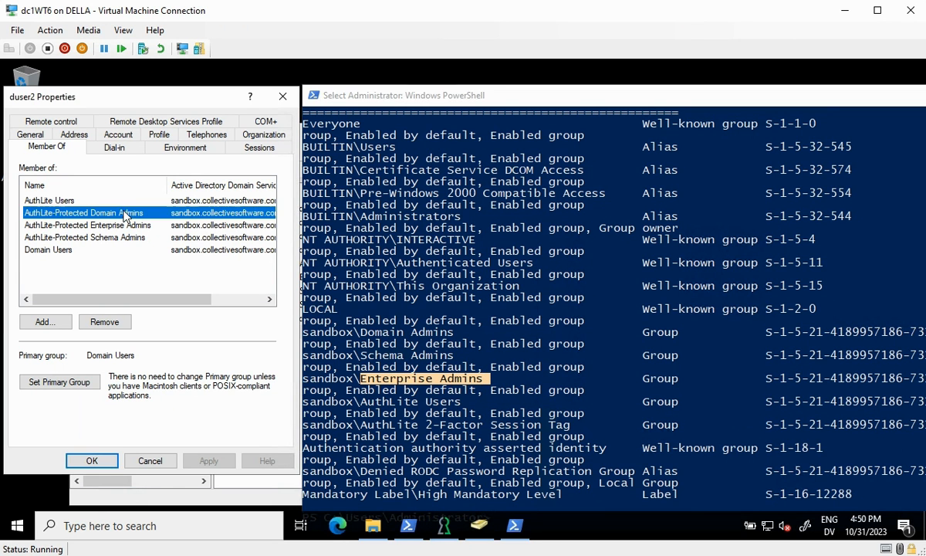
ctrl+click(122, 226)
ctrl+click(121, 239)
click(129, 213)
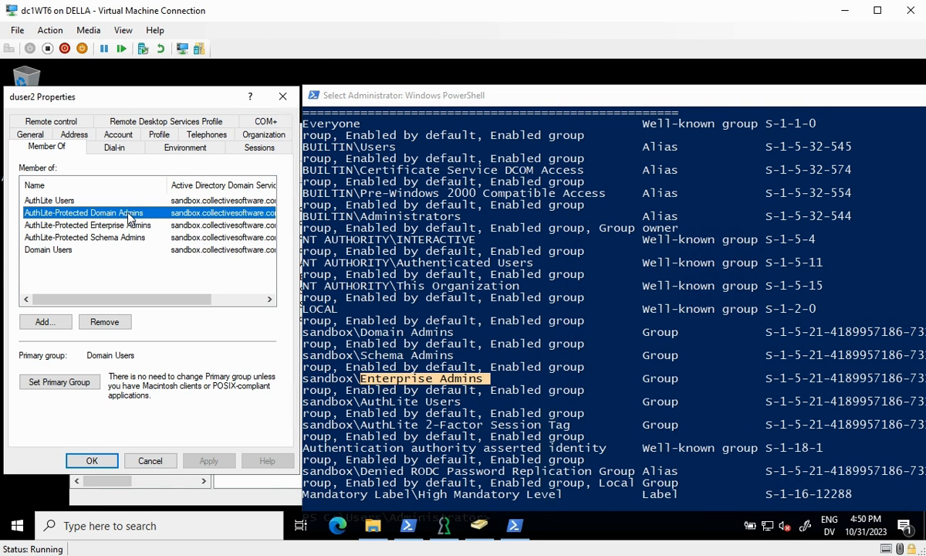
double_click(313, 98)
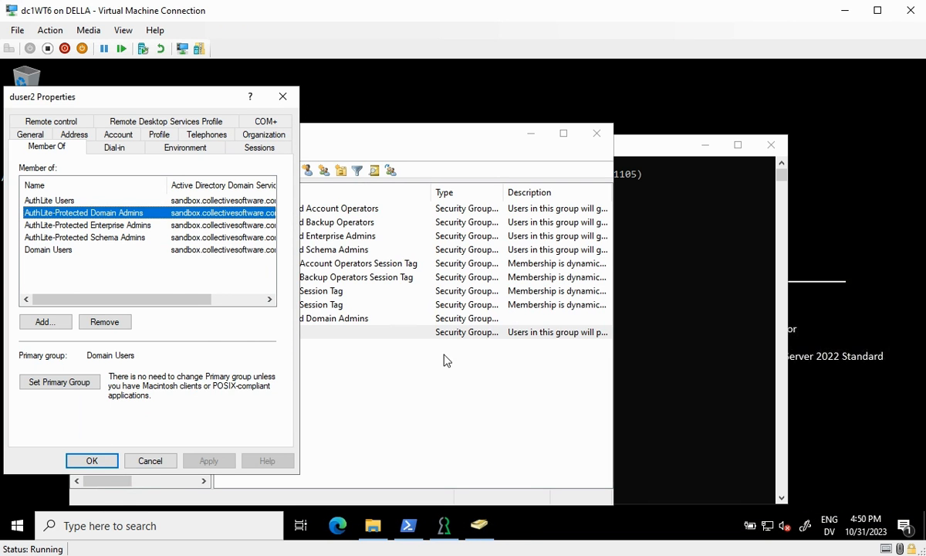
Create two new groups, 'A Group' and 'Implied Group', in the Users container
click(479, 525)
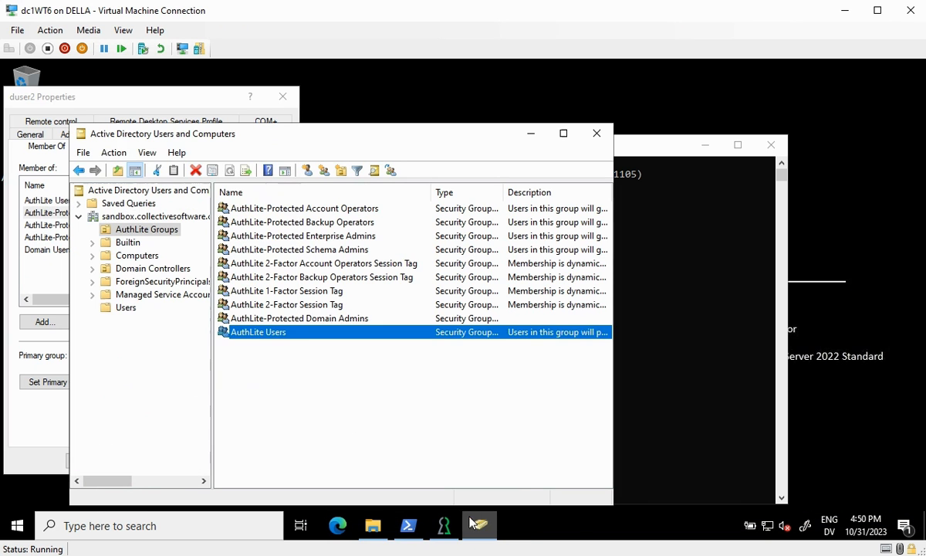
click(238, 360)
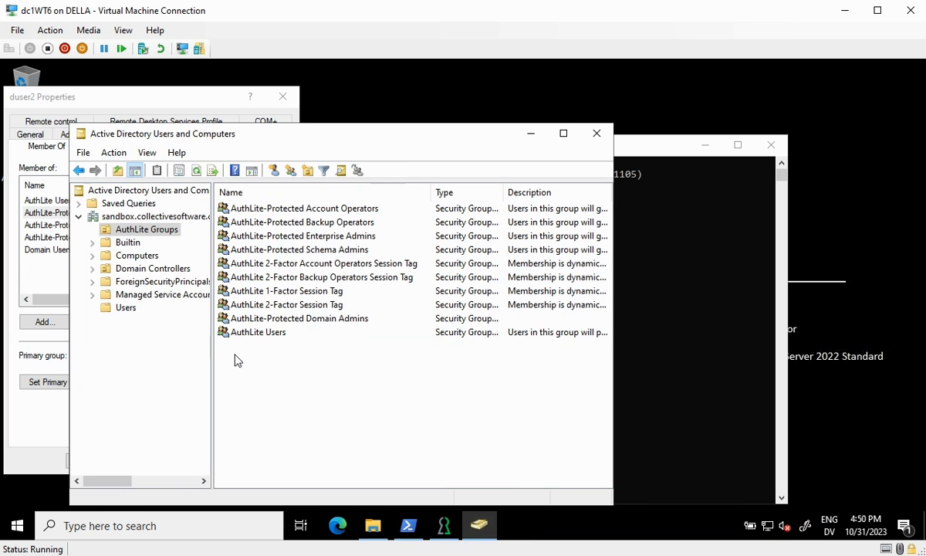
click(125, 307)
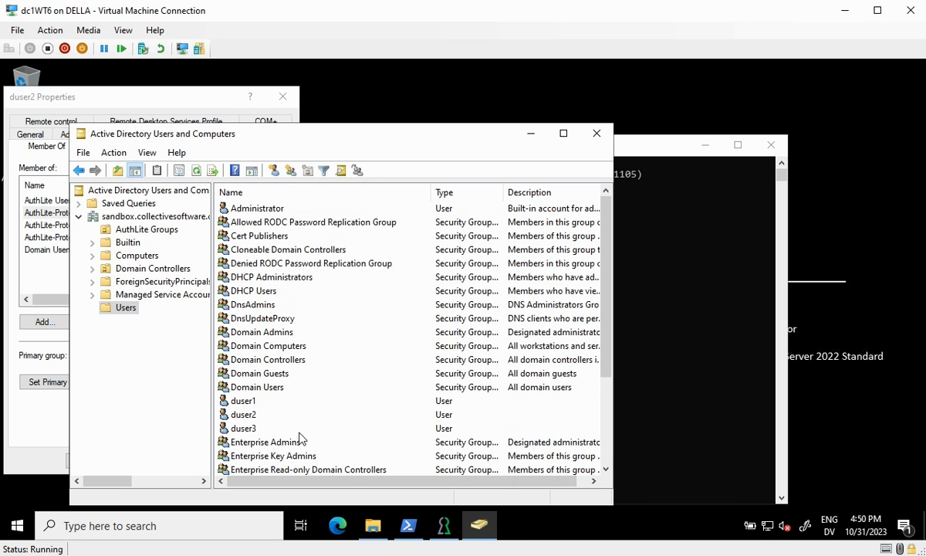
click(290, 170)
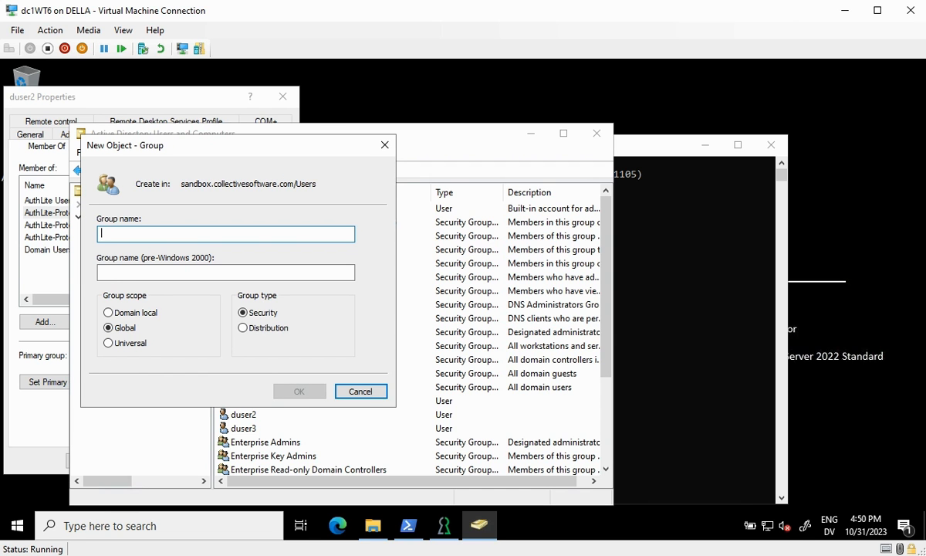
text(A Group)
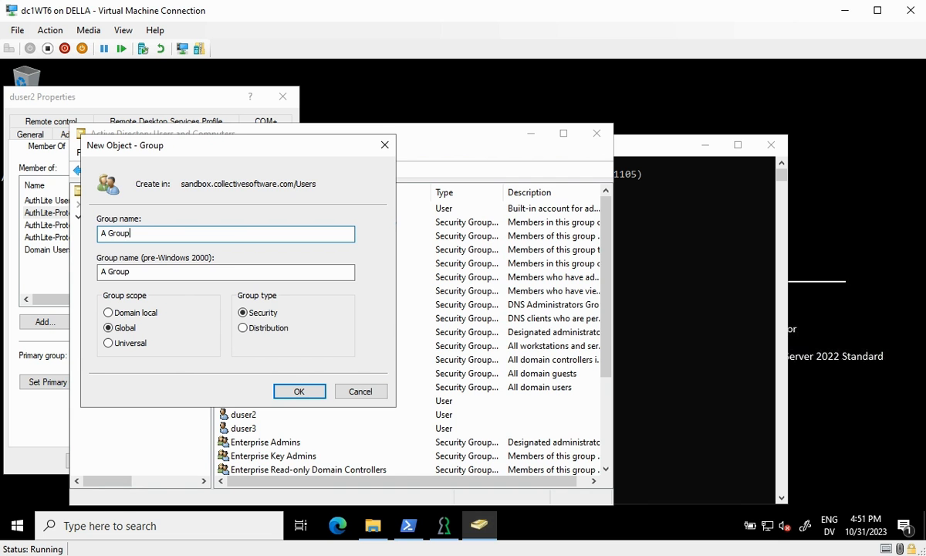
key(Return)
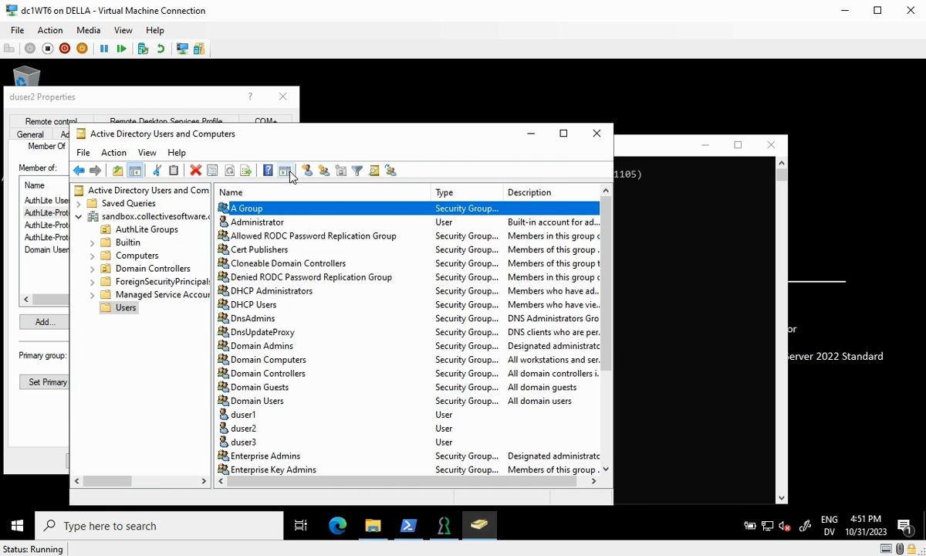
click(324, 171)
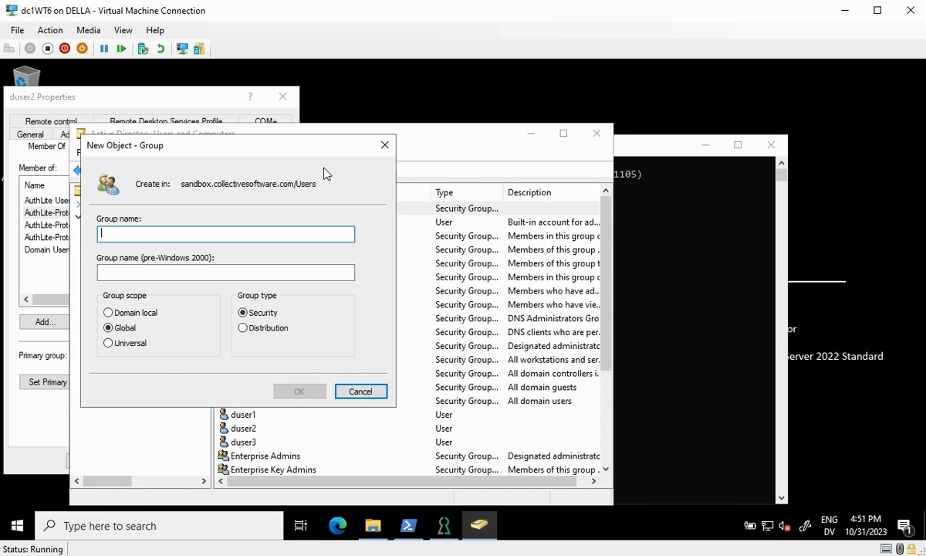
text(Implied)
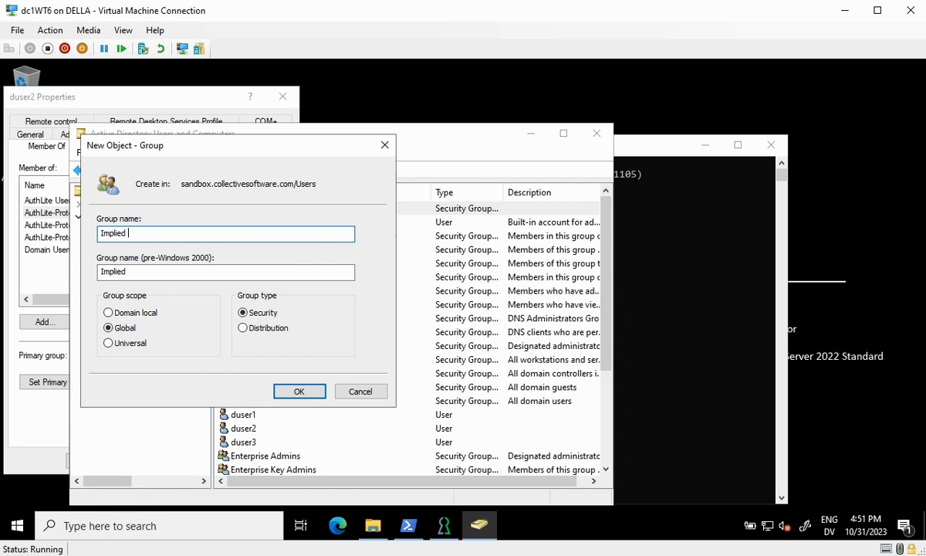
text( Group)
key(Return)
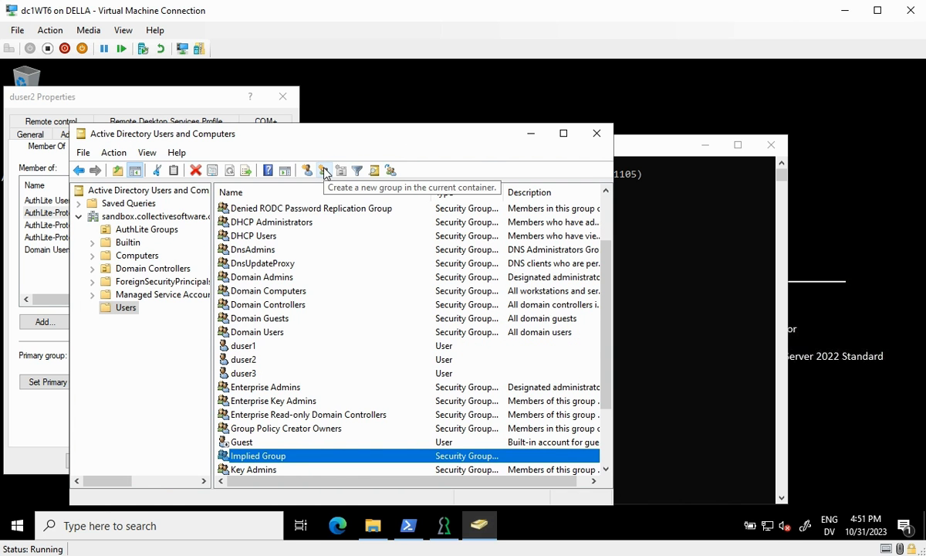
Add A Group as a member of Implied Group and verify A Group's Member Of list
double_click(307, 463)
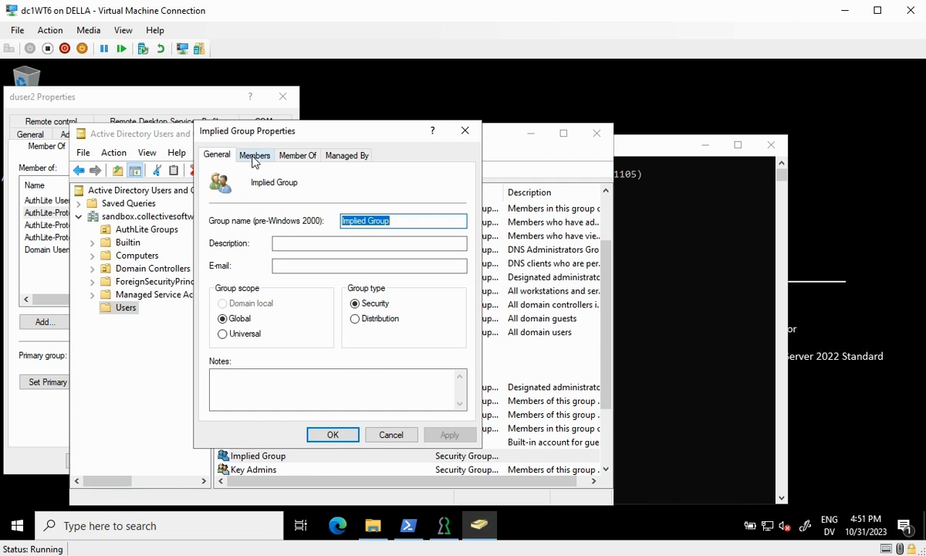
click(254, 155)
click(236, 392)
text(a groups)
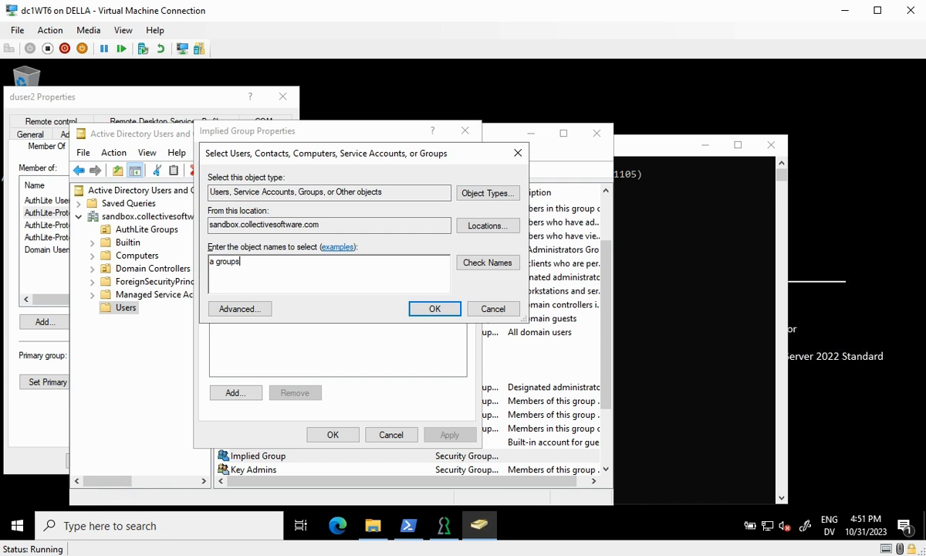
key(Return)
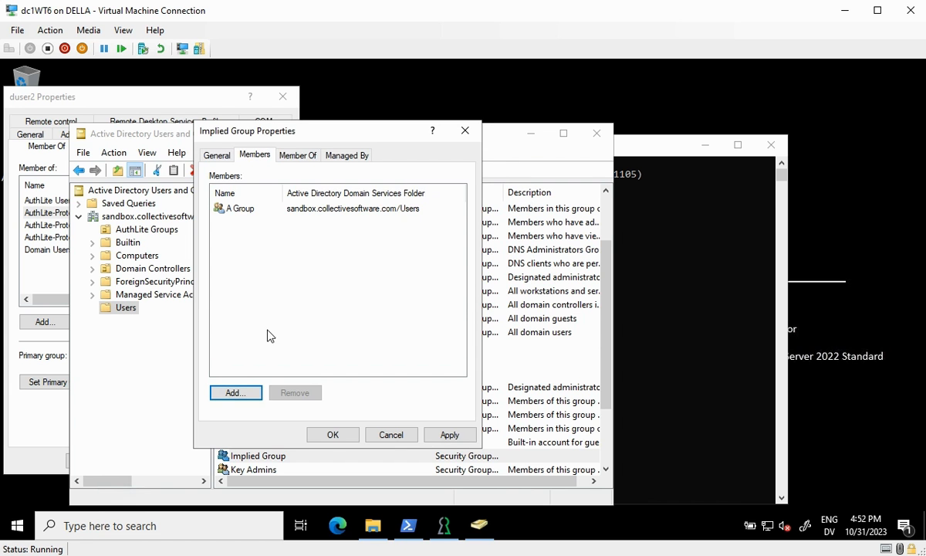
click(332, 434)
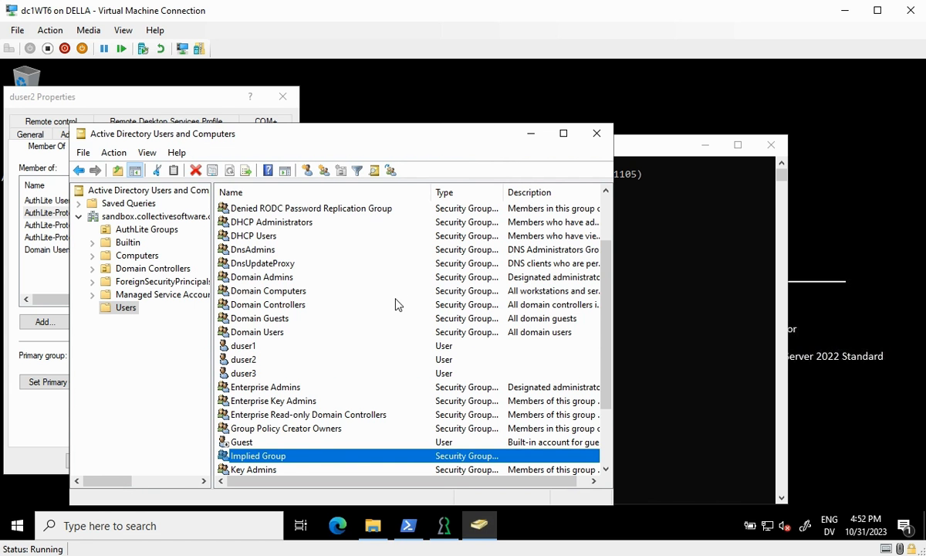
drag(606, 268, 604, 213)
double_click(246, 208)
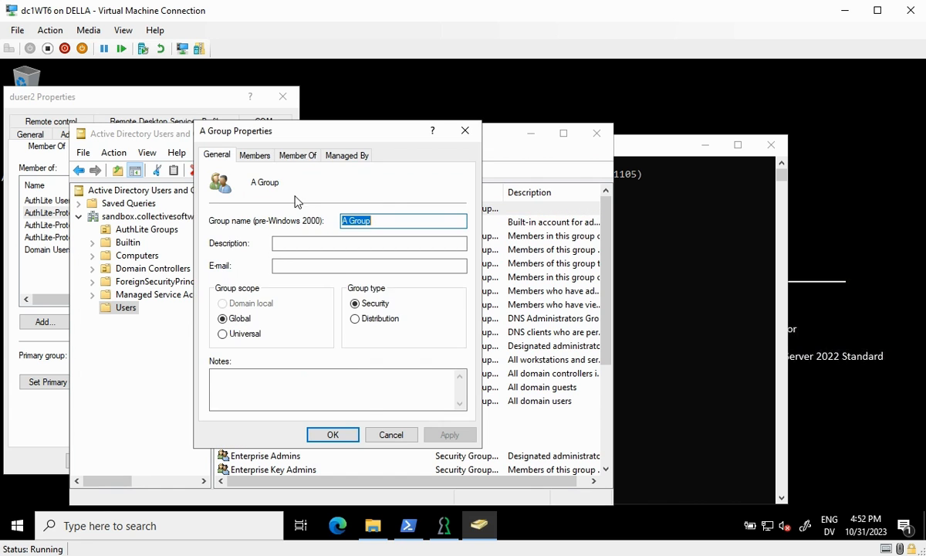
click(297, 155)
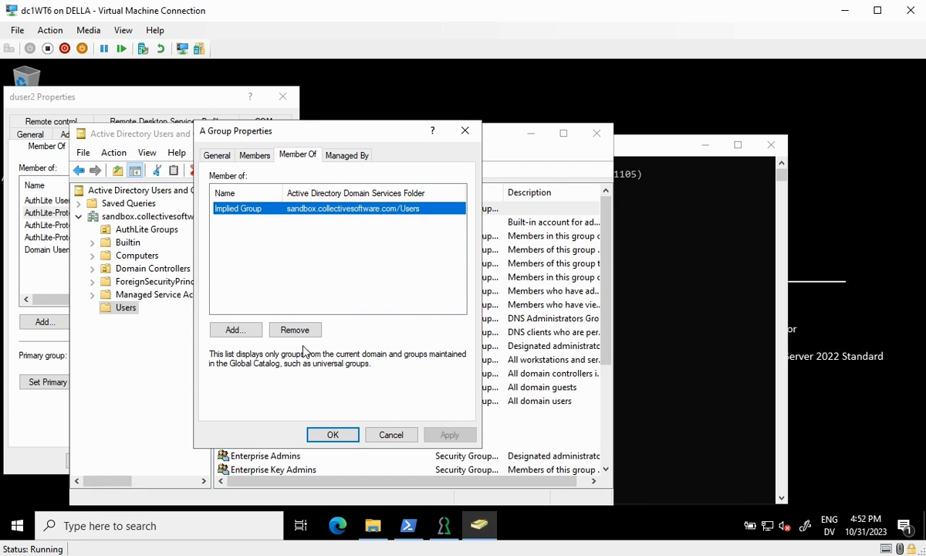
click(391, 435)
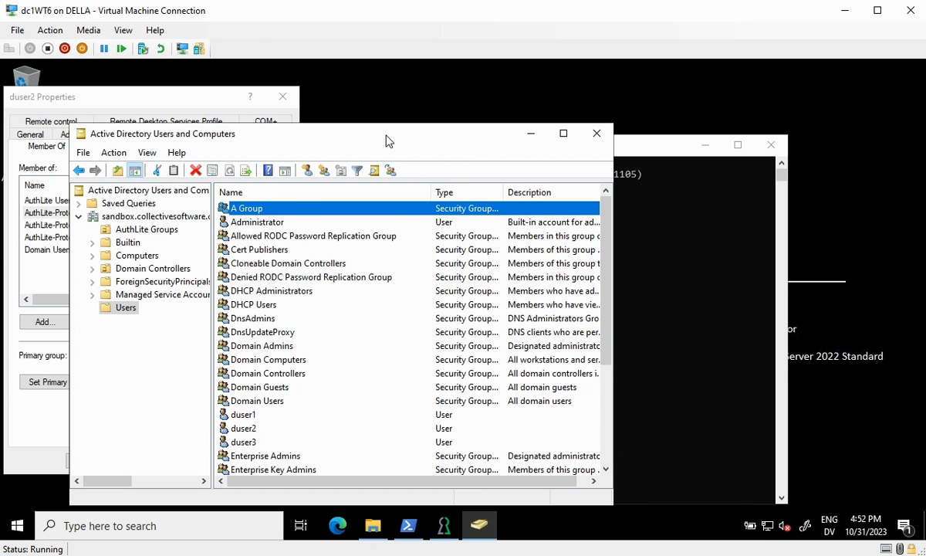
Create the group AuthLite-Protected 'A Group' in the AuthLite Groups container
click(158, 230)
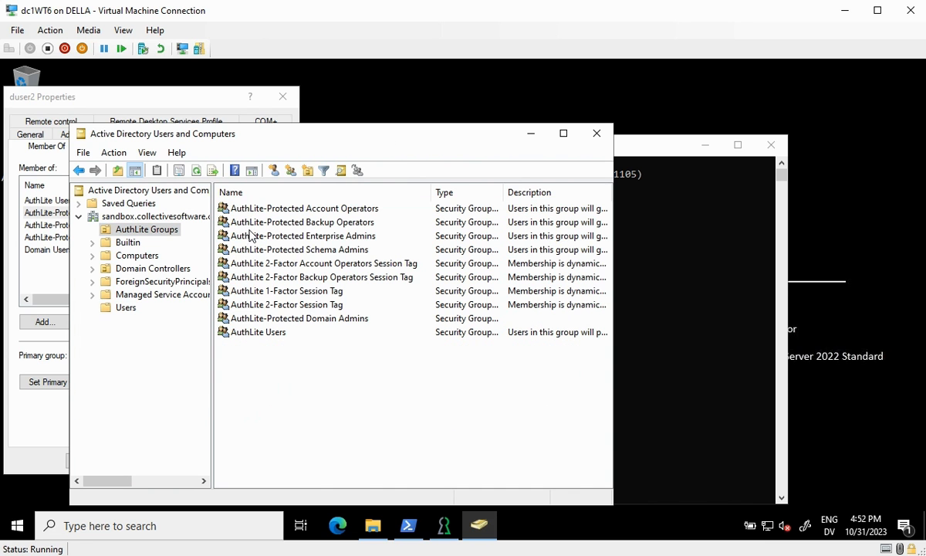
click(290, 171)
text(AuthLite-)
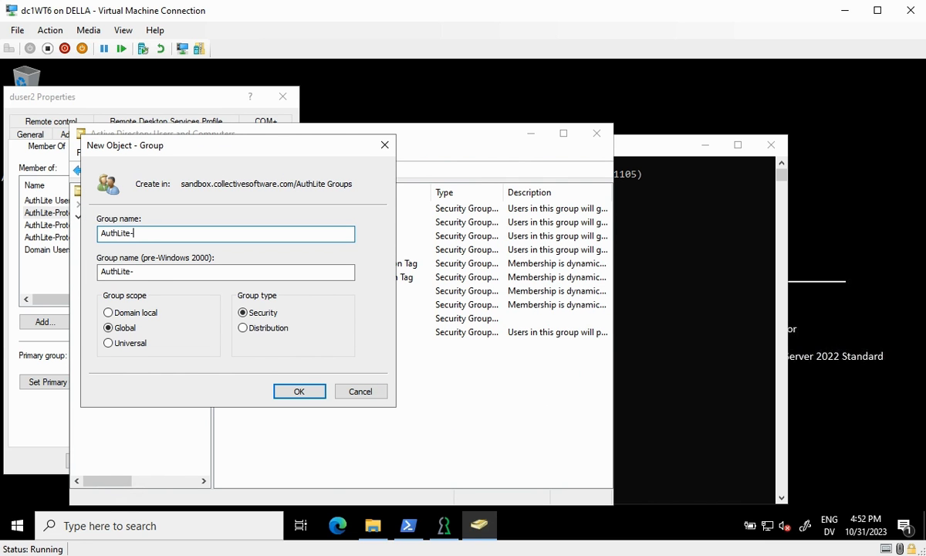
text(Protected 'A Group')
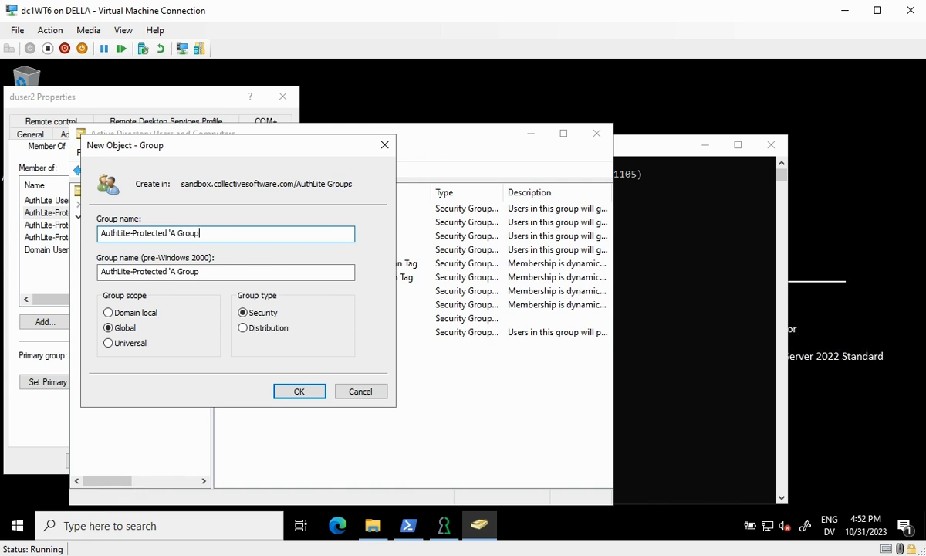
key(Return)
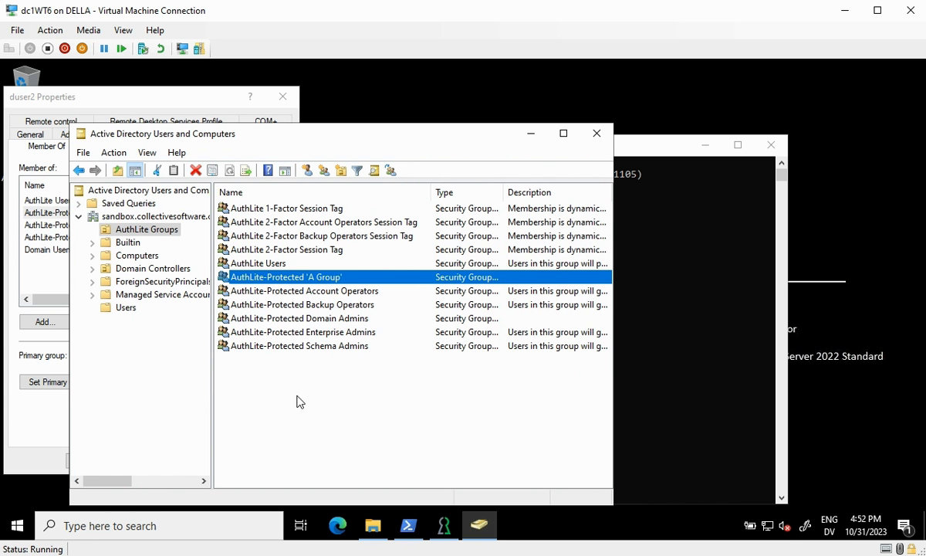
Add a group pair: AuthLite-Protected 'A Group' as 1-factor tag, A Group as 2-factor tag
click(444, 524)
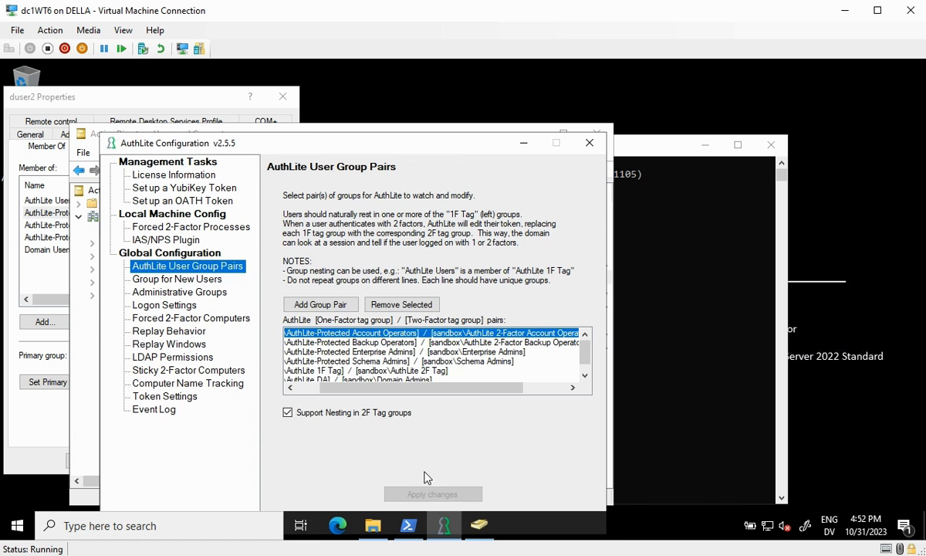
click(320, 304)
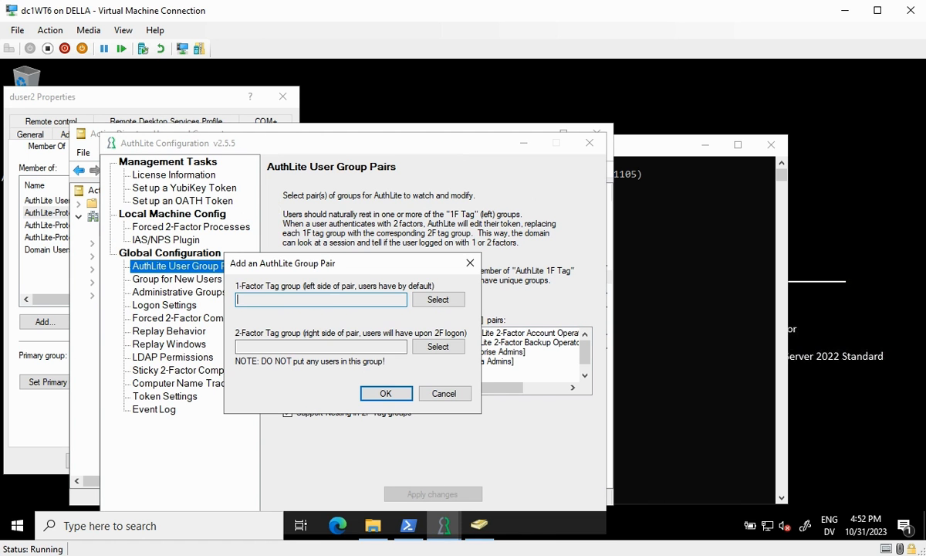
key(Tab)
key(space)
text(AuthLite-p)
key(Return)
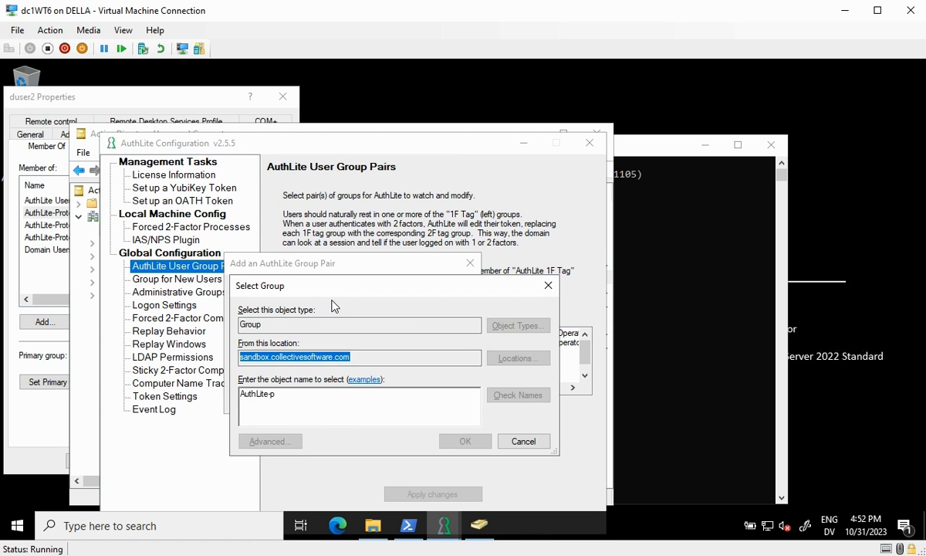
click(537, 487)
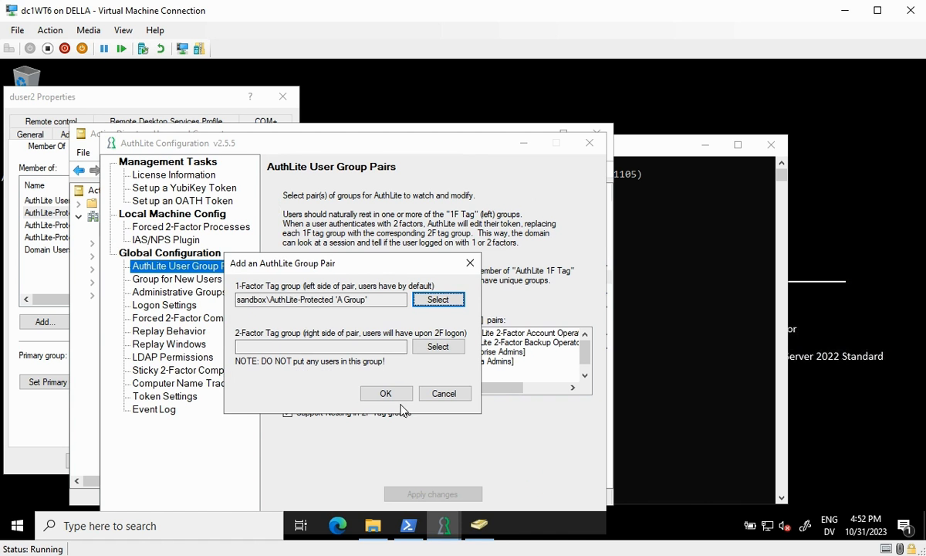
click(437, 345)
text(A)
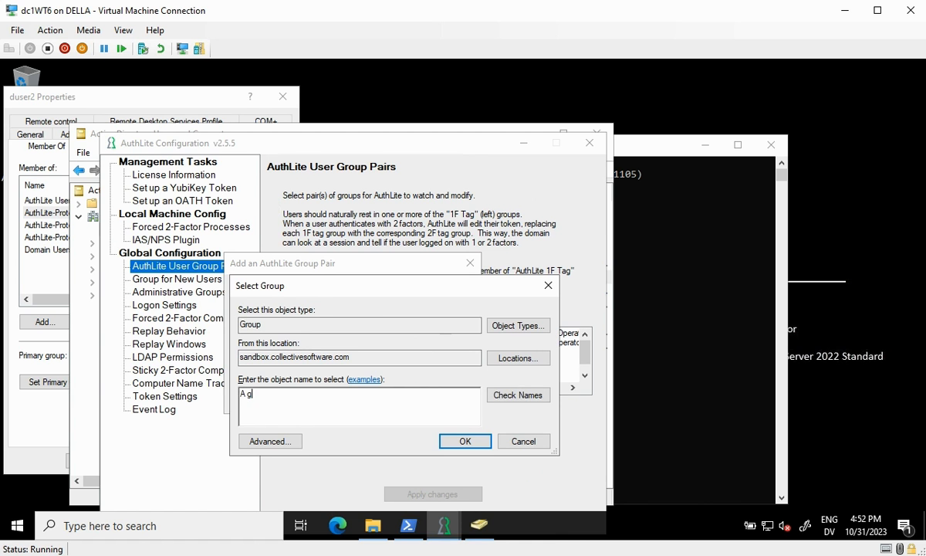
text( g)
key(Return)
click(379, 393)
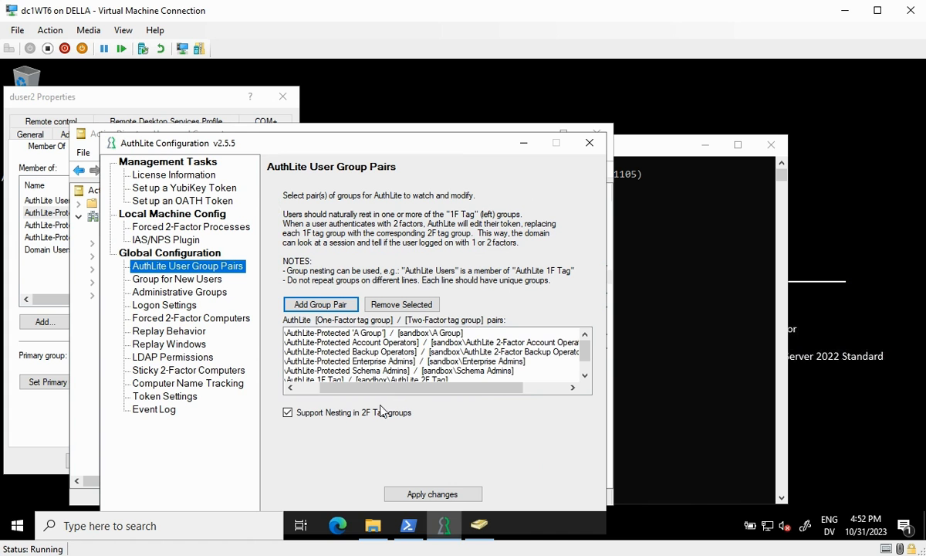
Select the new A Group pair and apply the changes
click(316, 333)
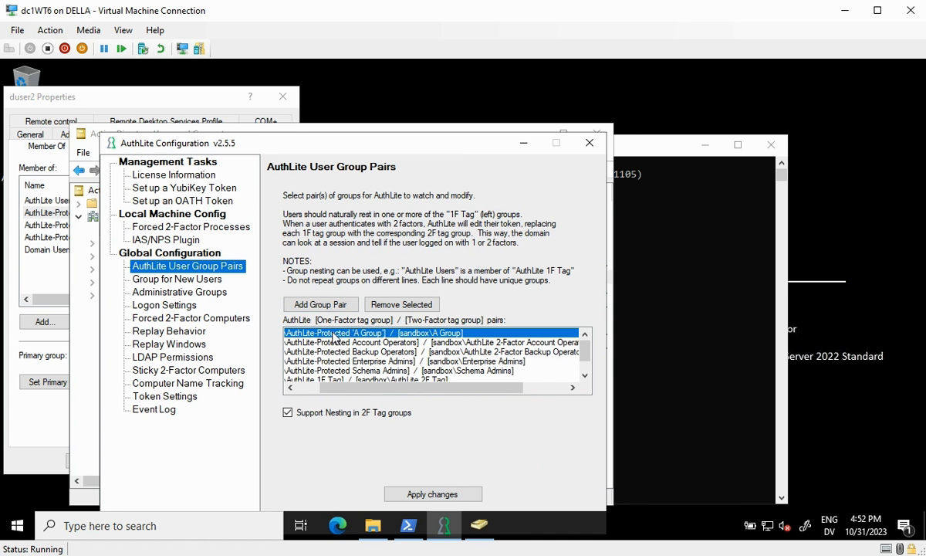
drag(378, 387, 351, 387)
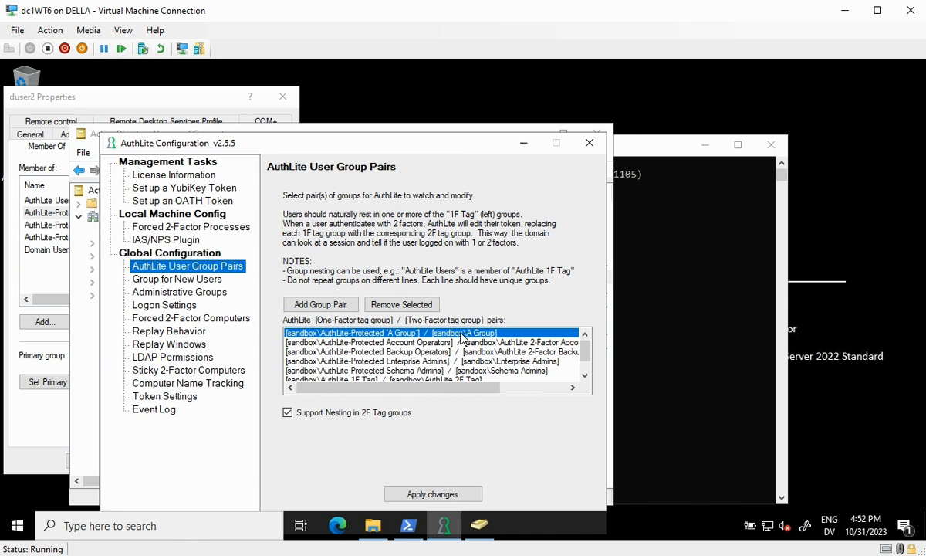
click(432, 492)
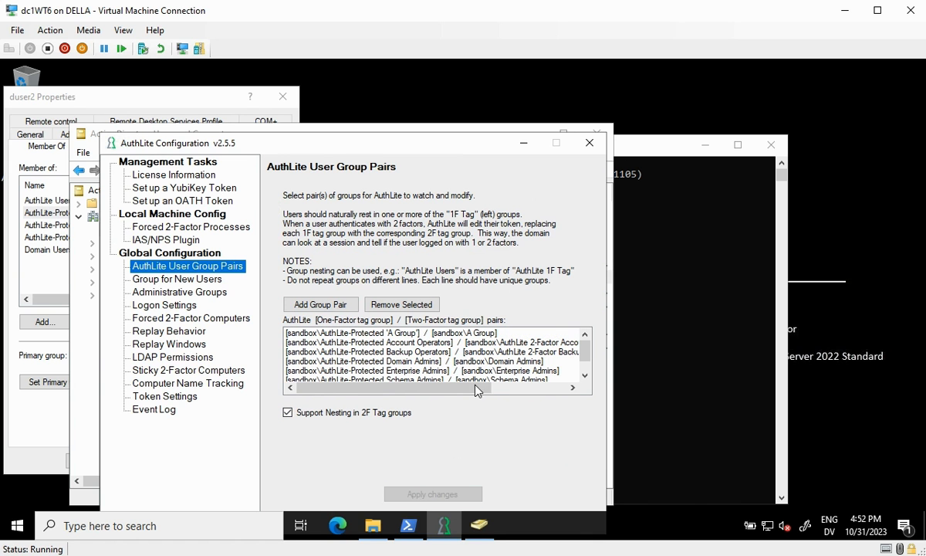
Add duser2 to AuthLite-Protected Domain Admins via its Member Of tab
click(40, 323)
text(authl)
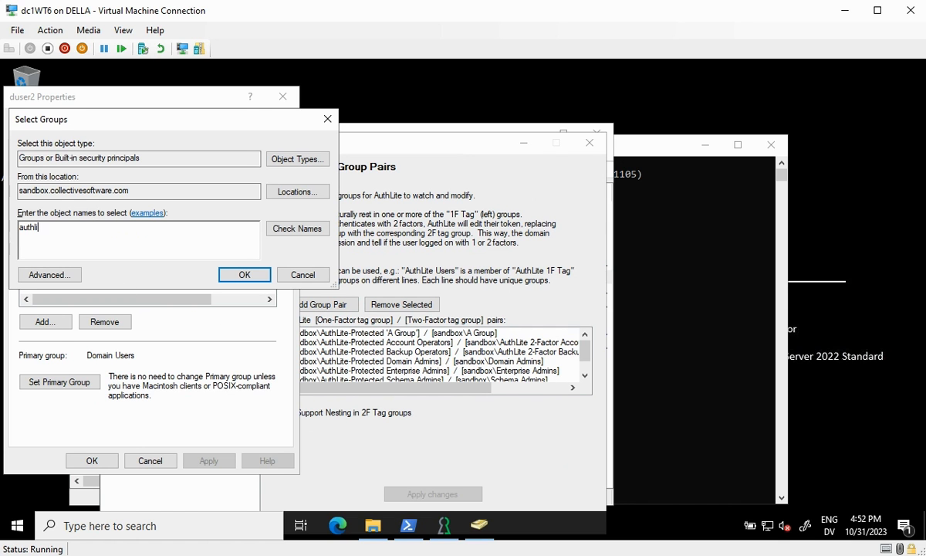
text(ite-p)
key(Return)
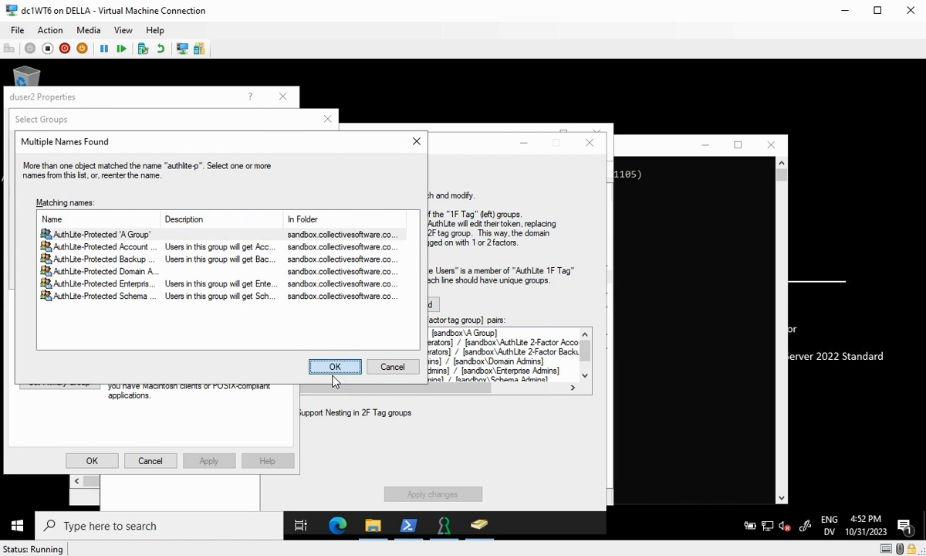
click(335, 367)
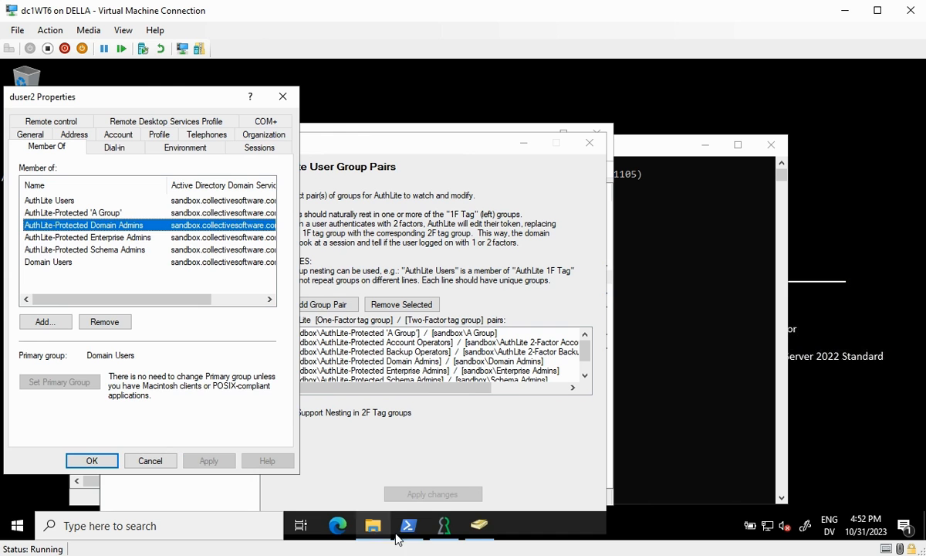
Launch PowerShell as duser2, entering the account password and a one-time passcode
click(31, 516)
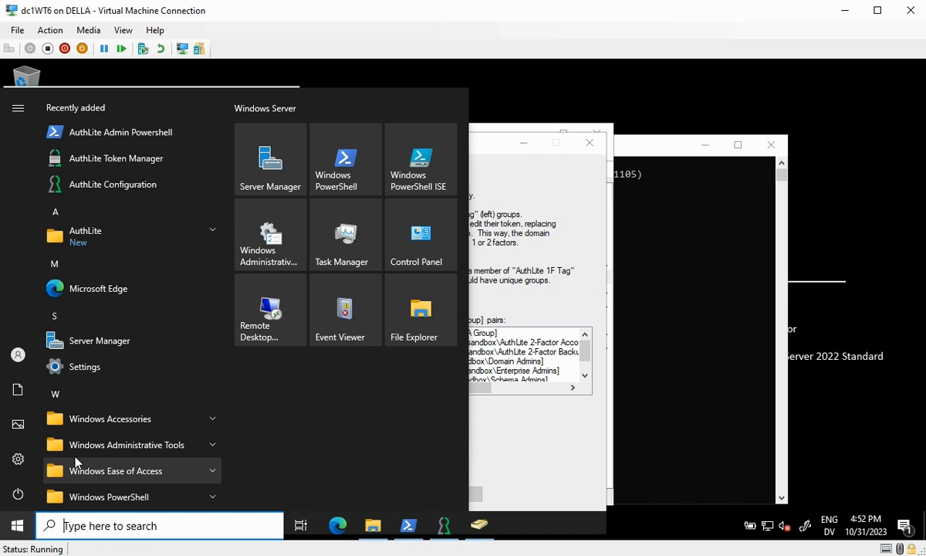
right_click(349, 172)
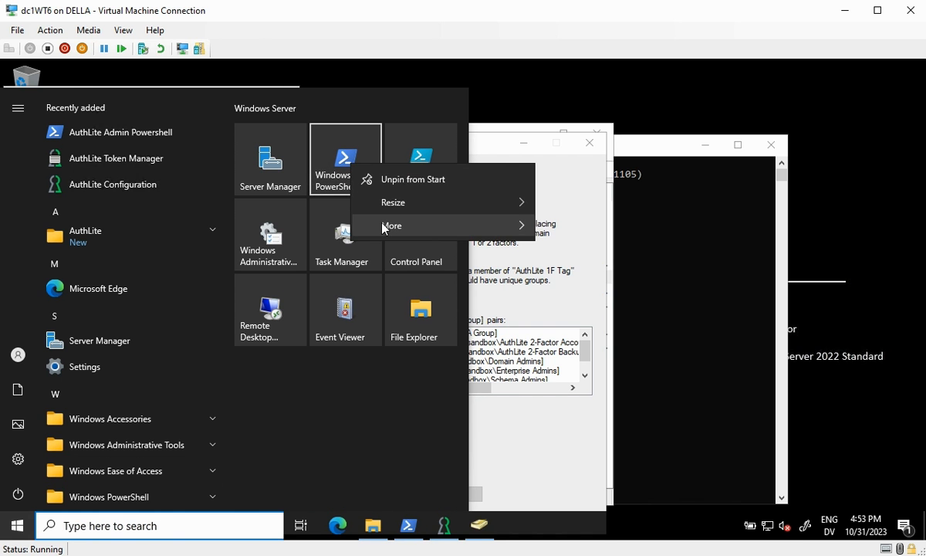
mouse_move(385, 224)
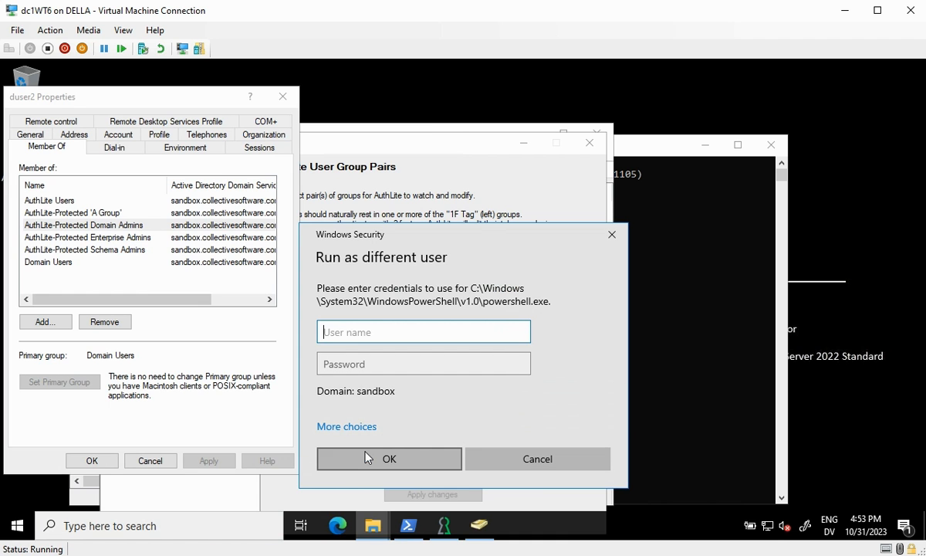
text(duser2)
key(Tab)
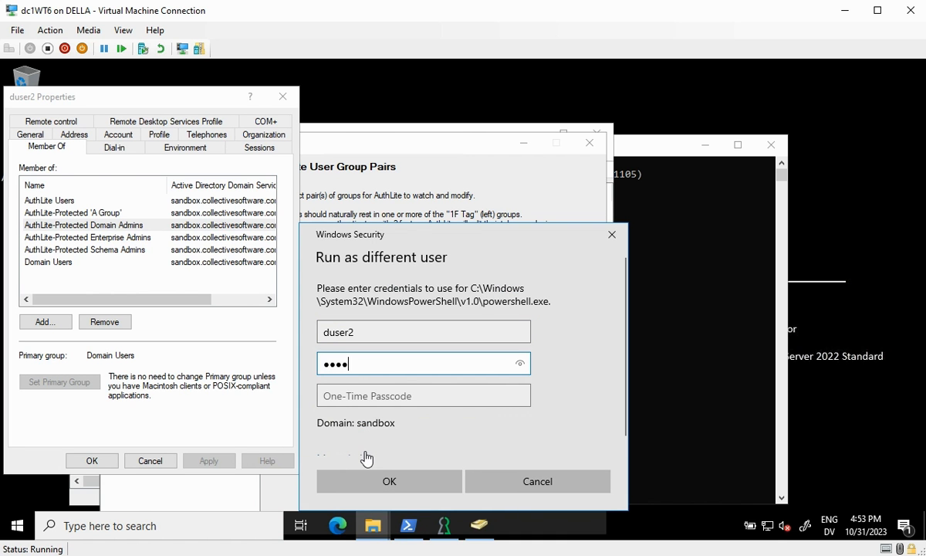
key(Tab)
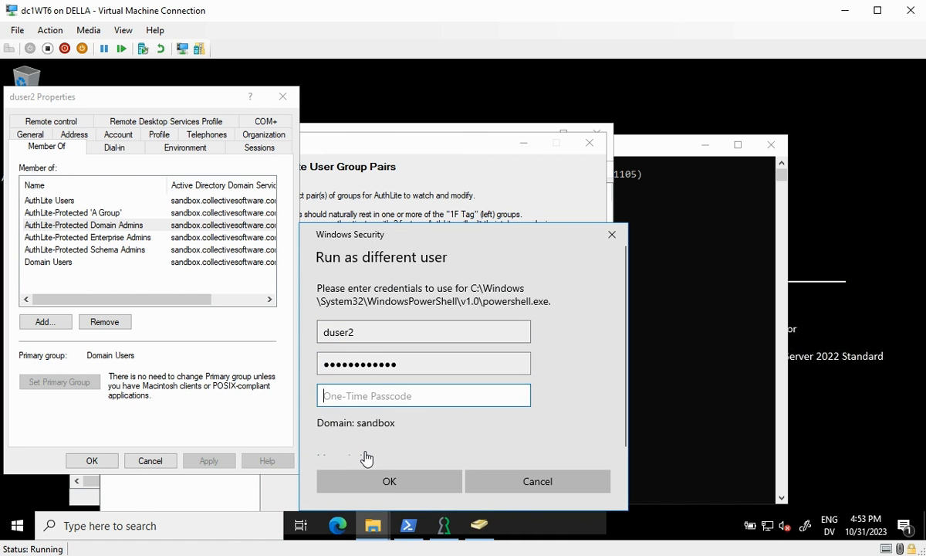
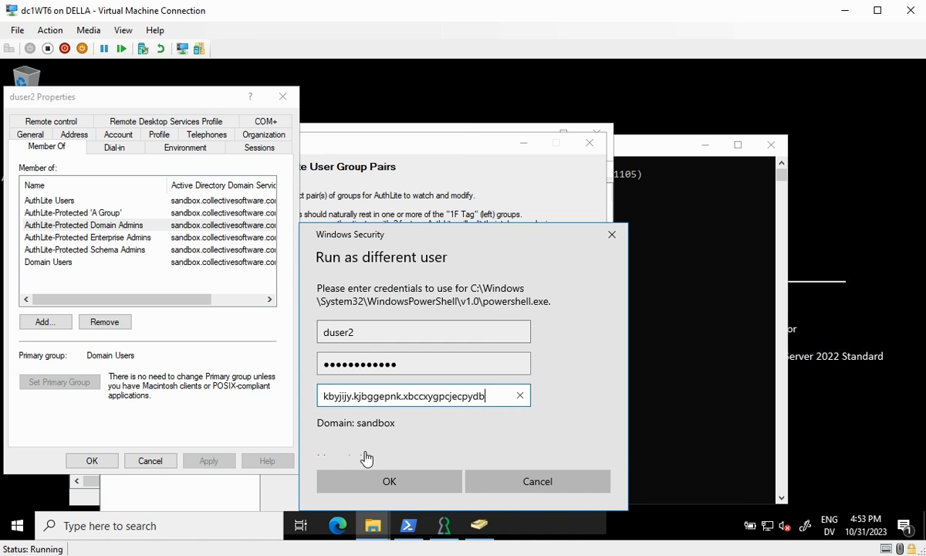
key(Tab)
key(Tab)
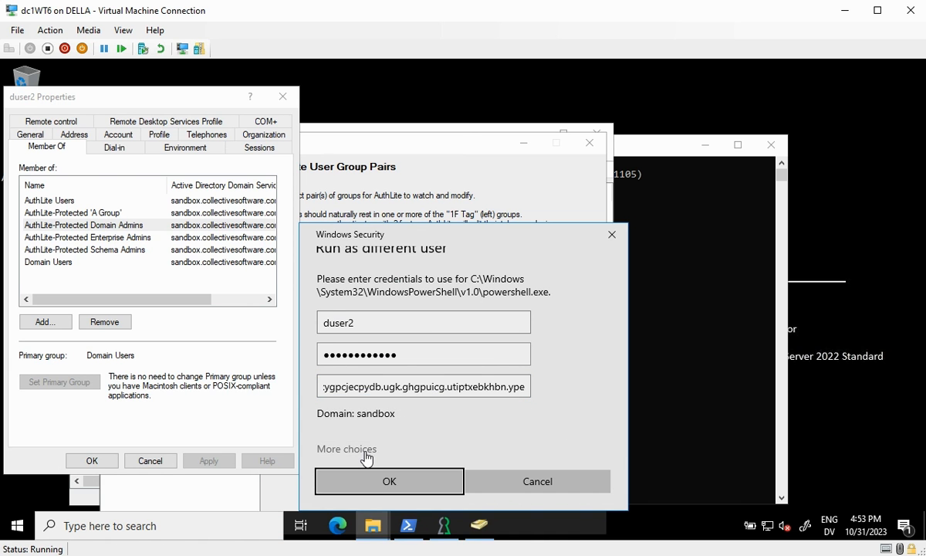
key(Return)
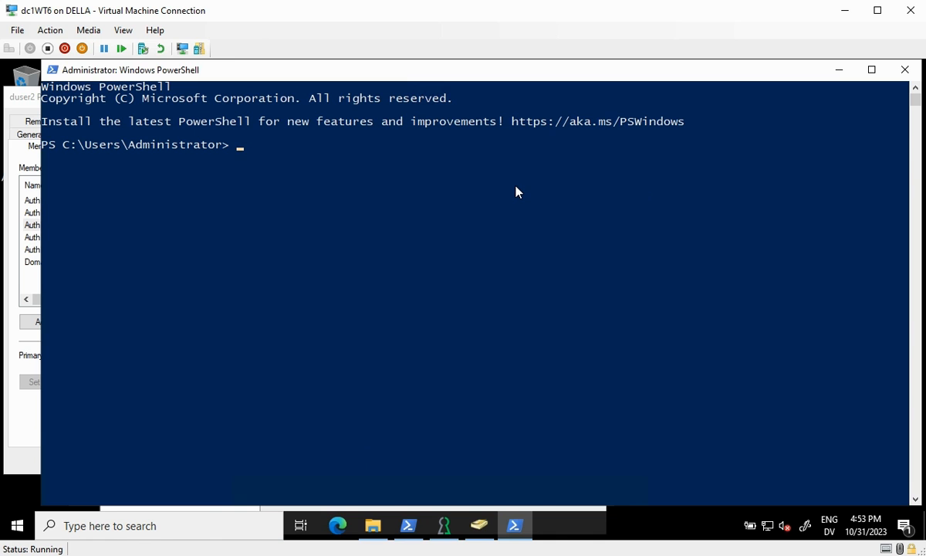
Run whoami /groups, highlight A Group and Implied Group, then reposition AuthLite Configuration
text(whoami /groups)
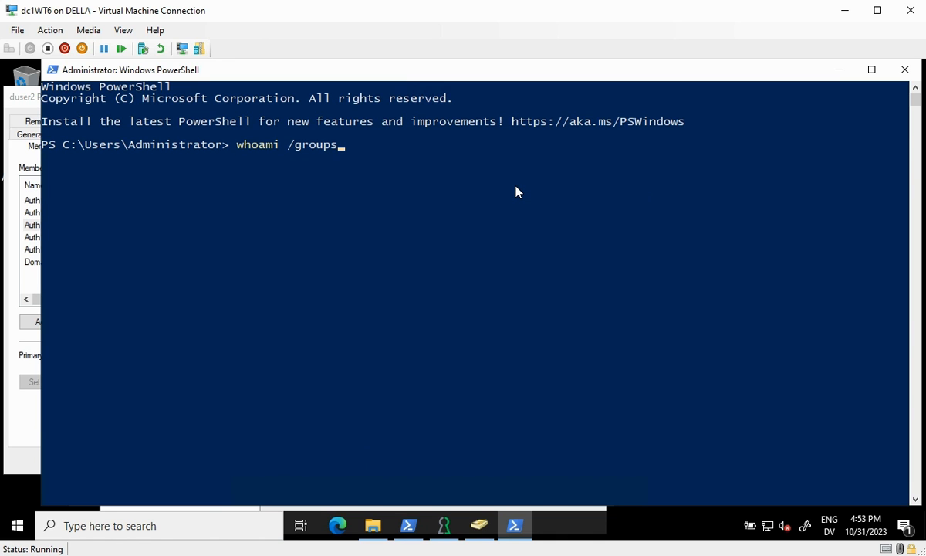
key(Return)
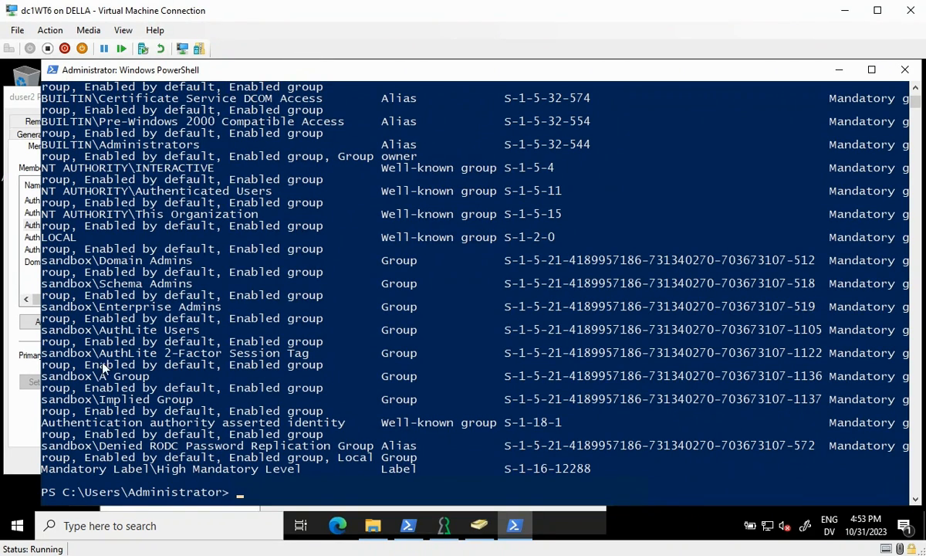
drag(111, 73, 318, 75)
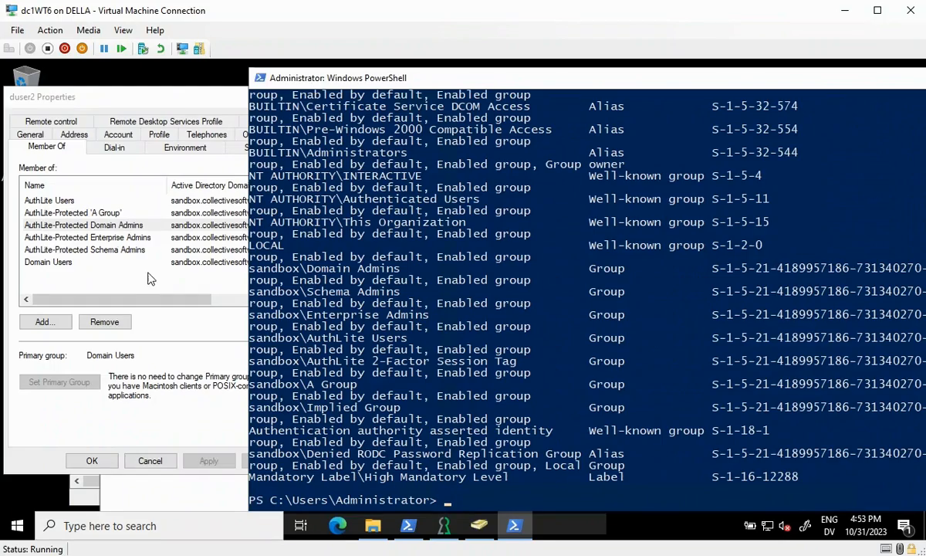
drag(308, 384, 357, 389)
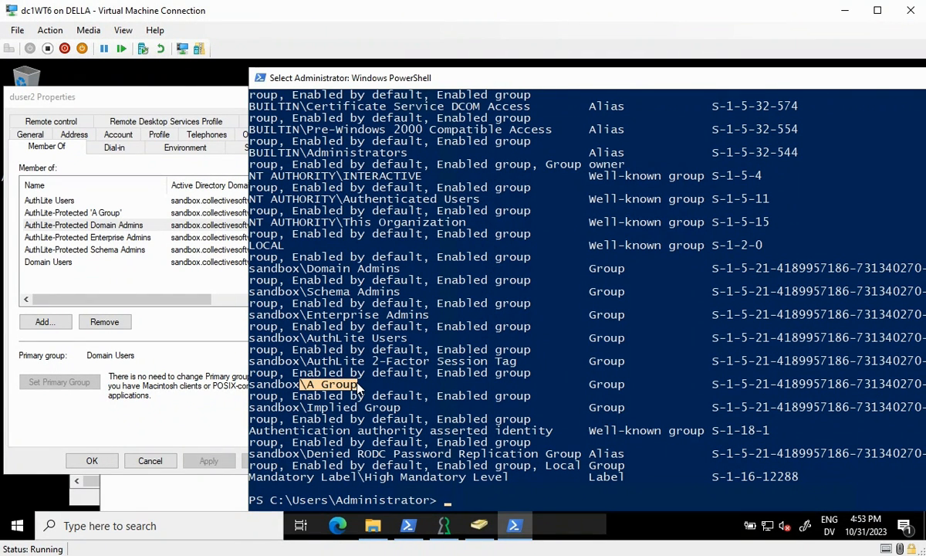
click(108, 211)
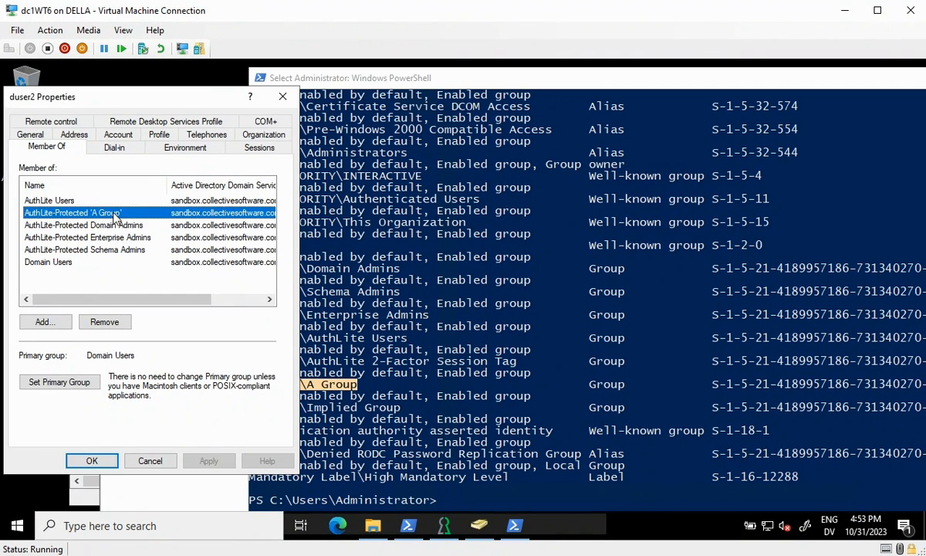
click(329, 360)
drag(404, 409, 250, 410)
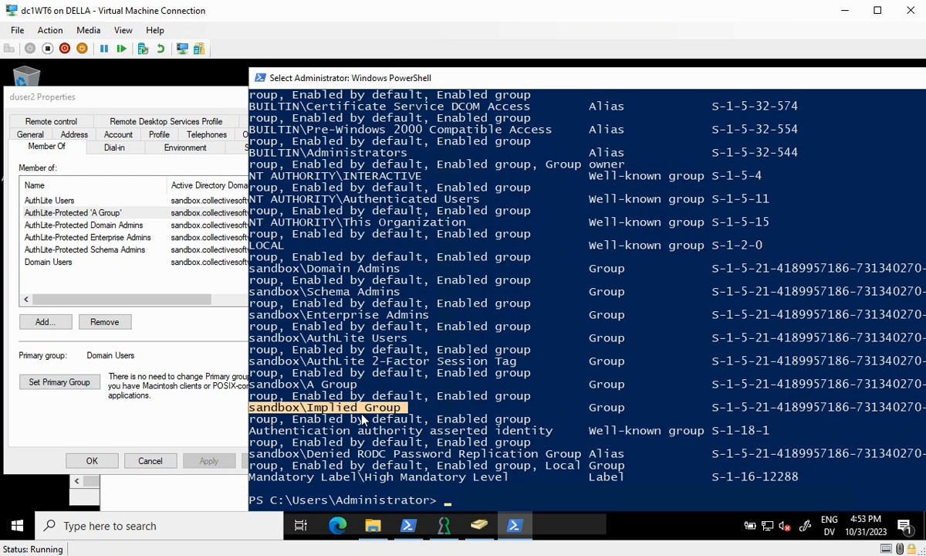
click(444, 526)
drag(560, 182, 704, 210)
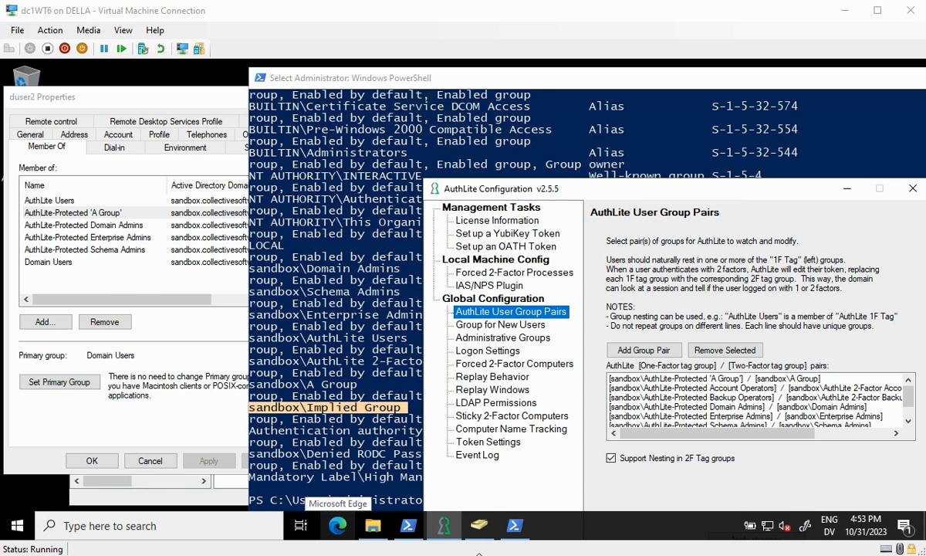
Show DC1WT6 under Domain Controllers in ADUC, then minimize all windows with Win+D
click(453, 502)
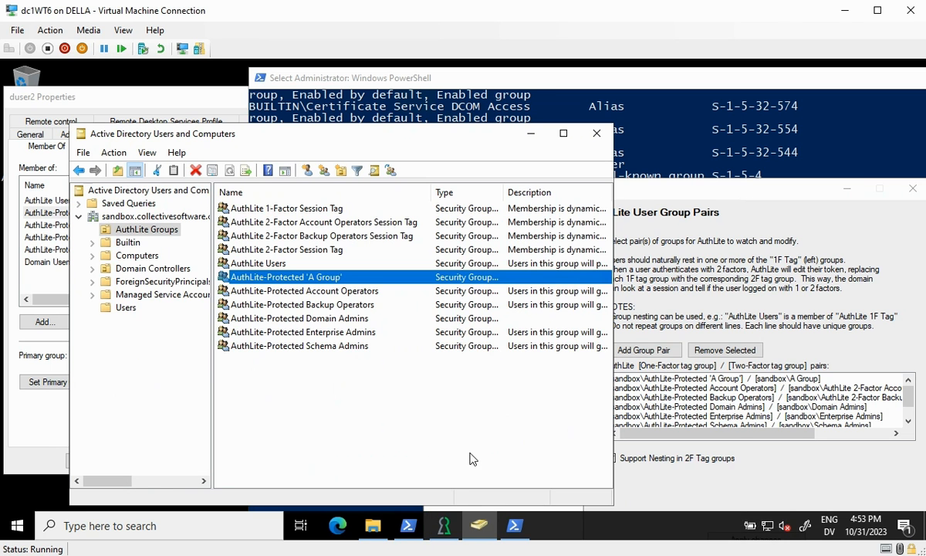
click(151, 270)
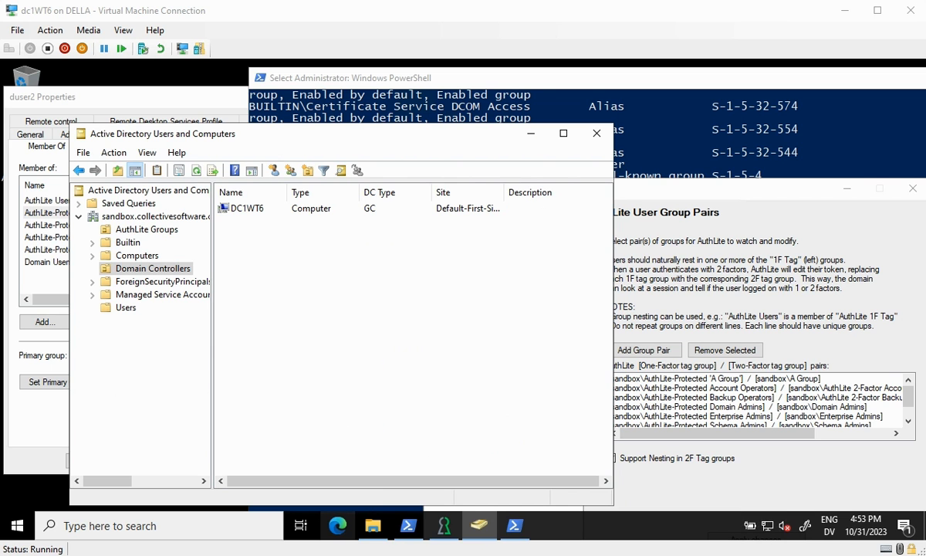
key(super+d)
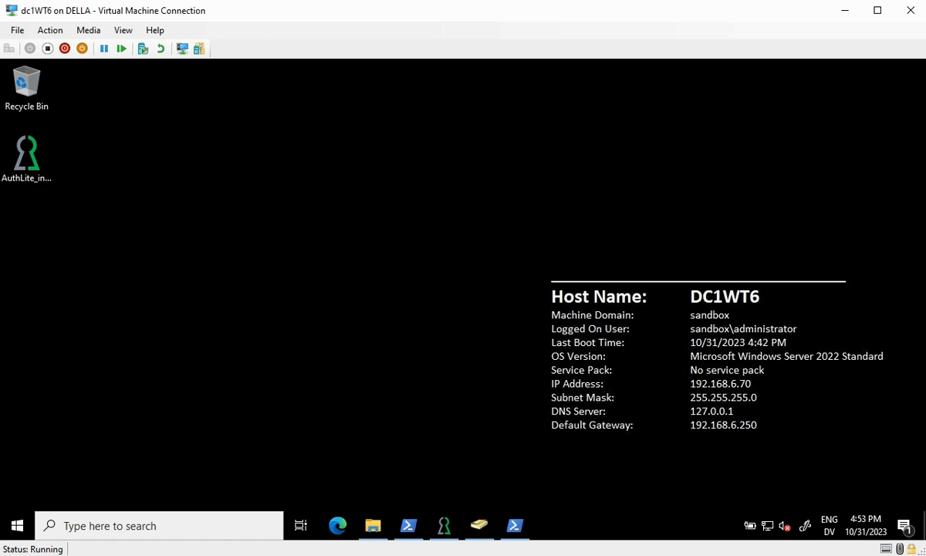